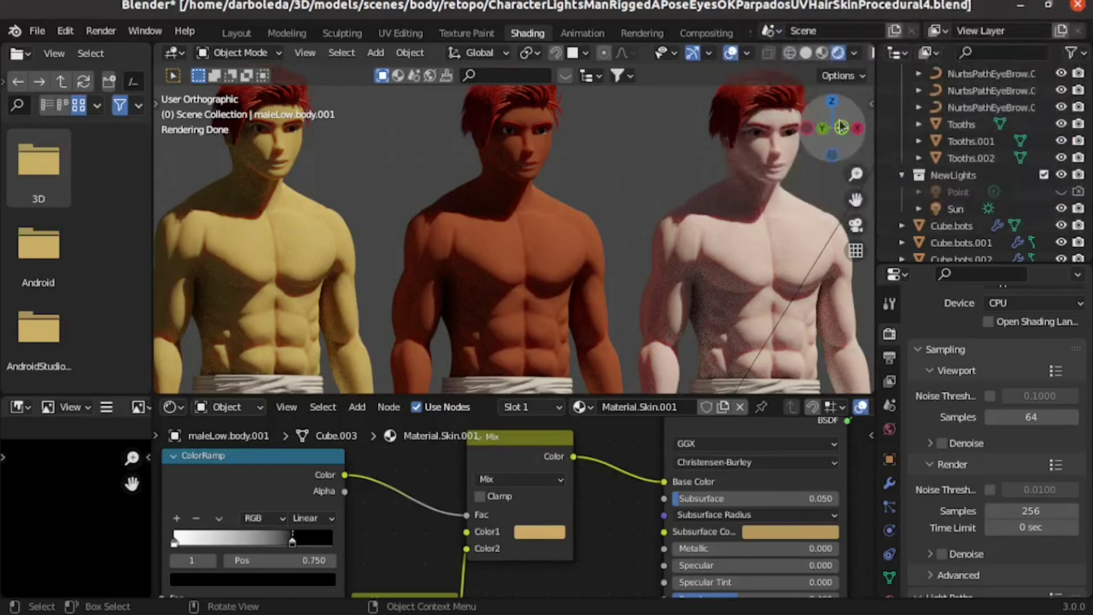
Step: Select each character in turn, ending on the pale right one to show Material.Skin.002
left_click(255, 249)
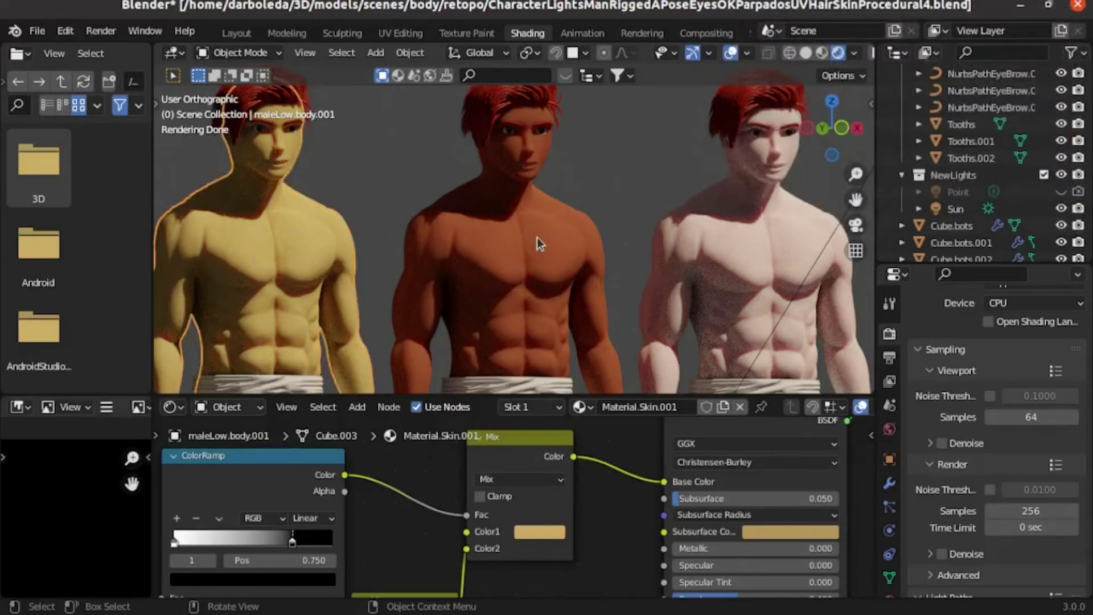
left_click(537, 237)
left_click(729, 237)
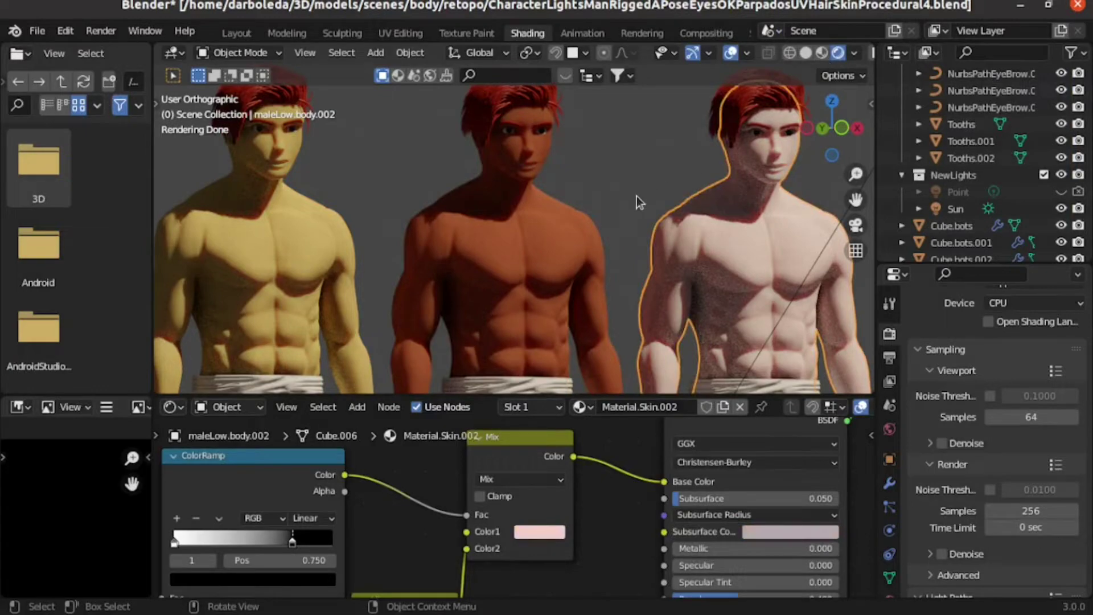
middle_click_drag(637, 196, 483, 200)
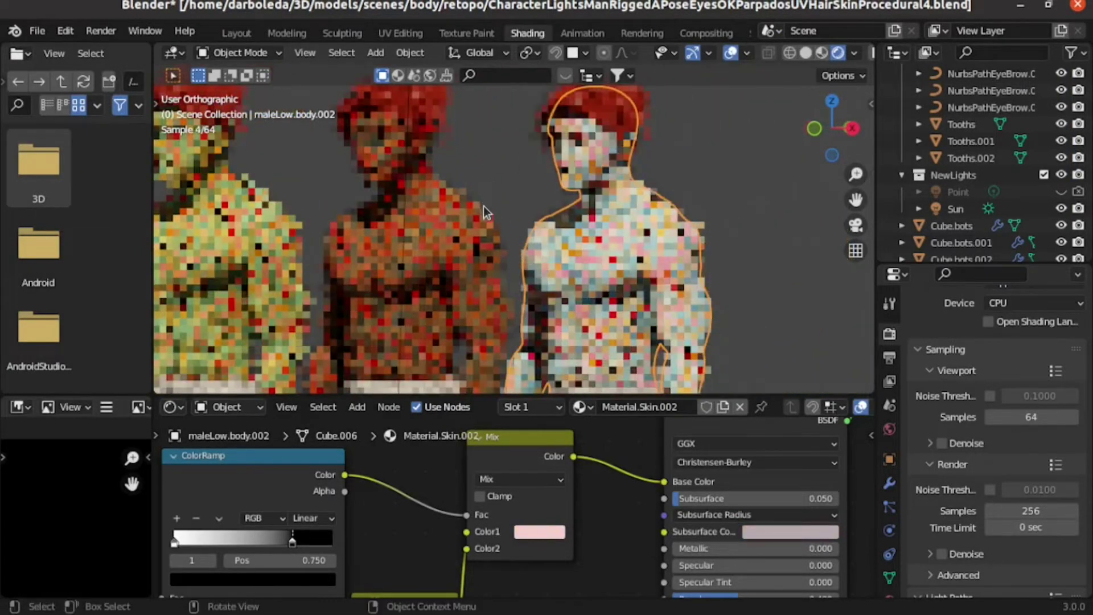
middle_click_drag(425, 231, 530, 235, "shift")
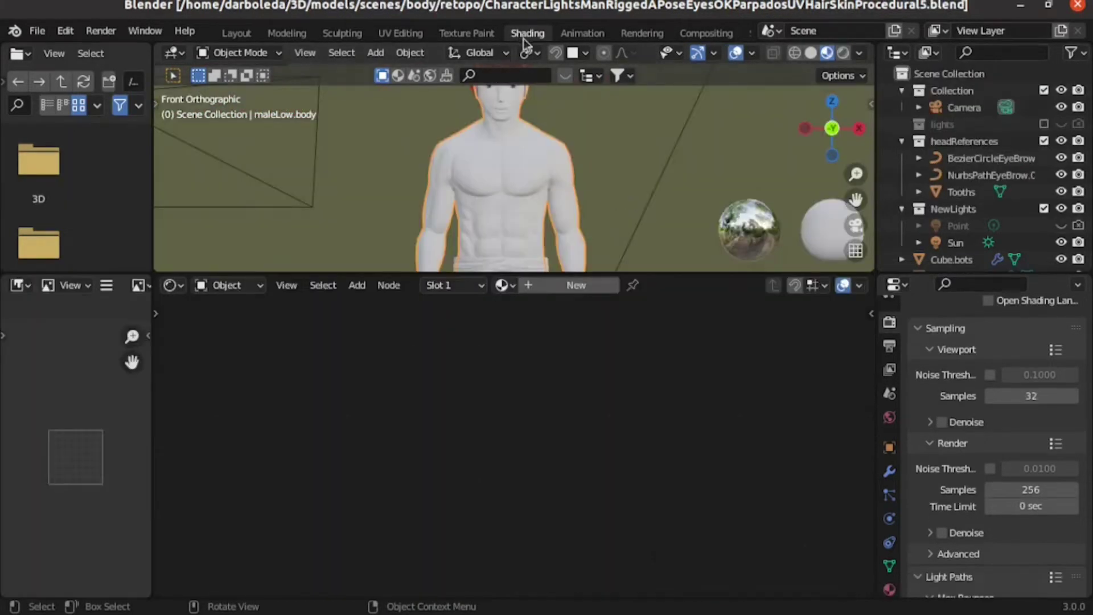
Step: Create a new material for the body and add a MixRGB node left of the shader
left_click(570, 289)
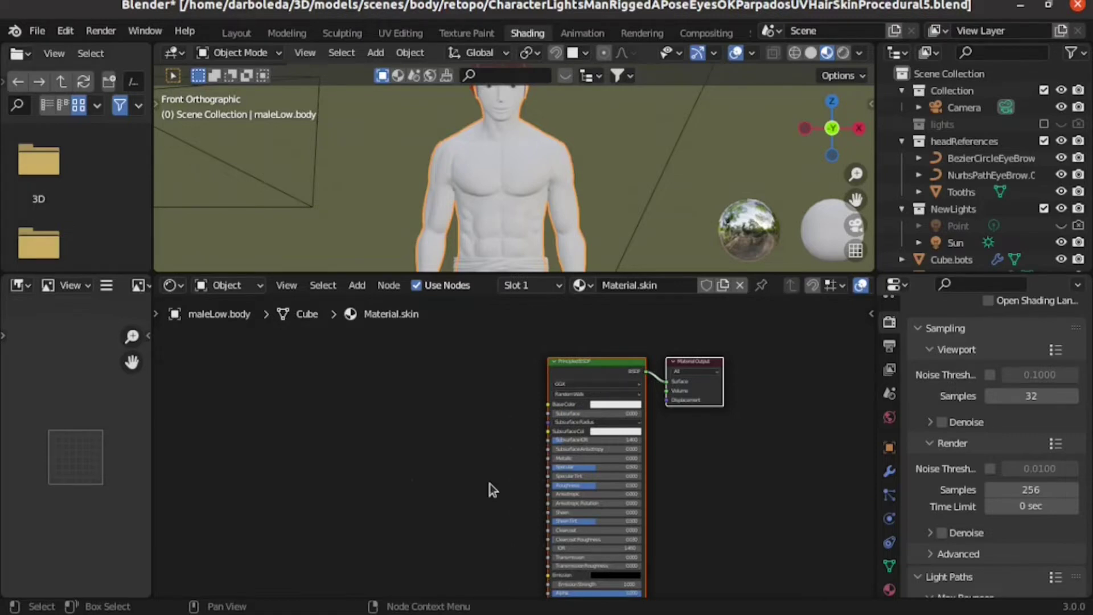
left_click(459, 432)
key("shift+a")
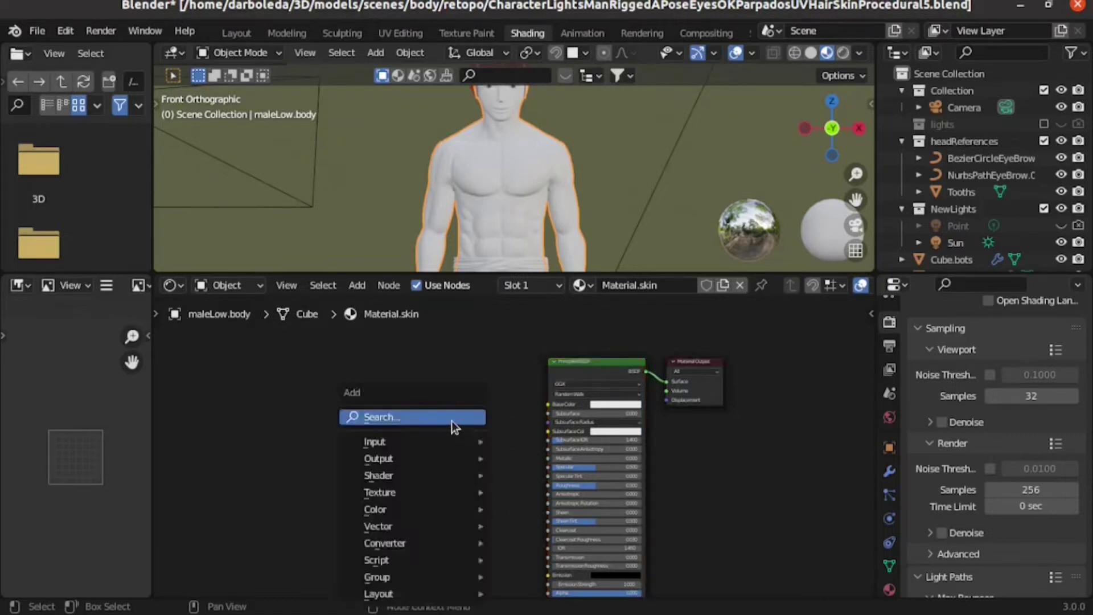
left_click(452, 420)
type("m")
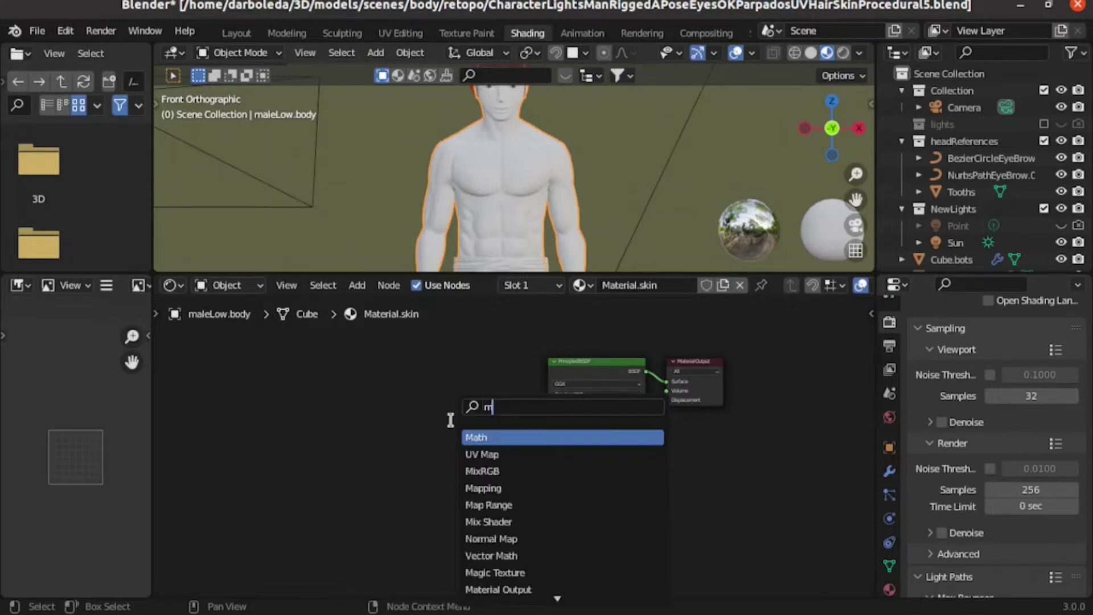
type("ix")
key("Return")
scroll(449, 420, "up", 2)
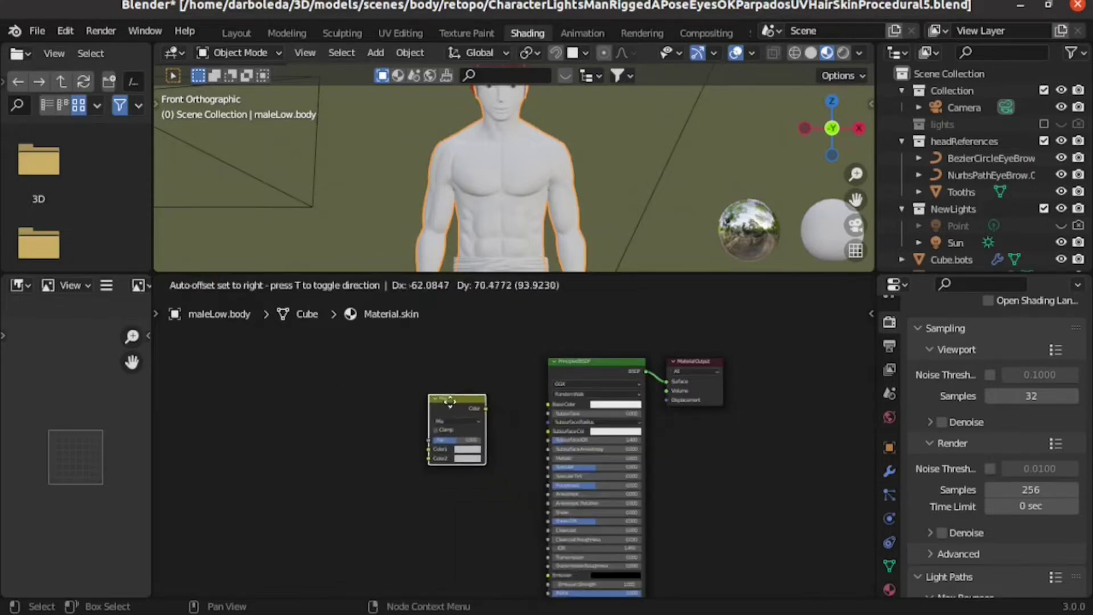
left_click(466, 342)
Step: Add a ColorRamp left of the Mix node, then duplicate the pair below
key("shift+a")
left_click(292, 370)
type("color")
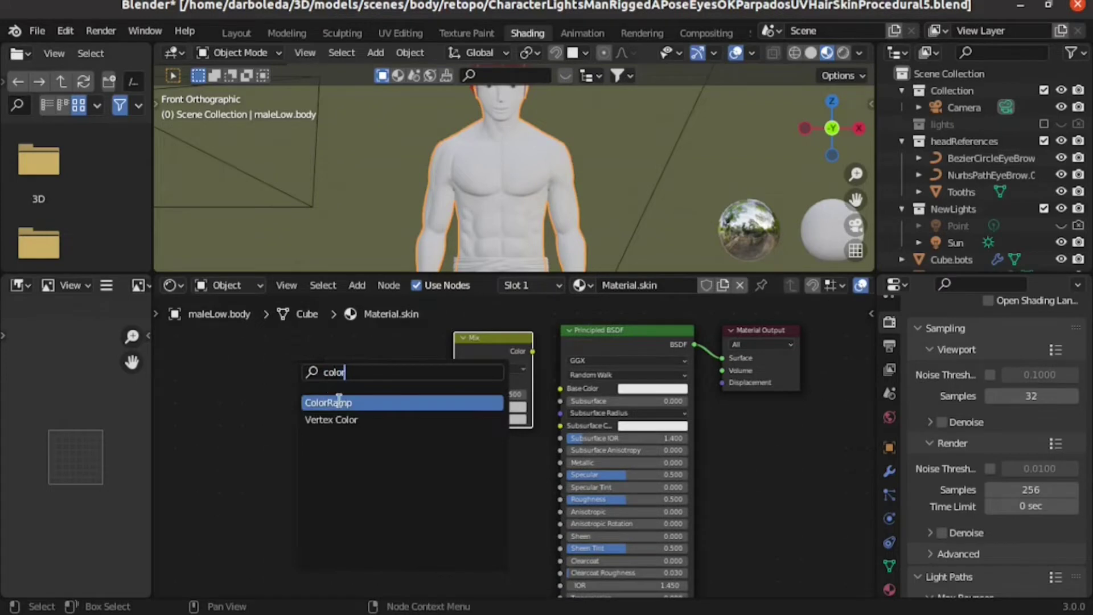
left_click(339, 402)
left_click(332, 371)
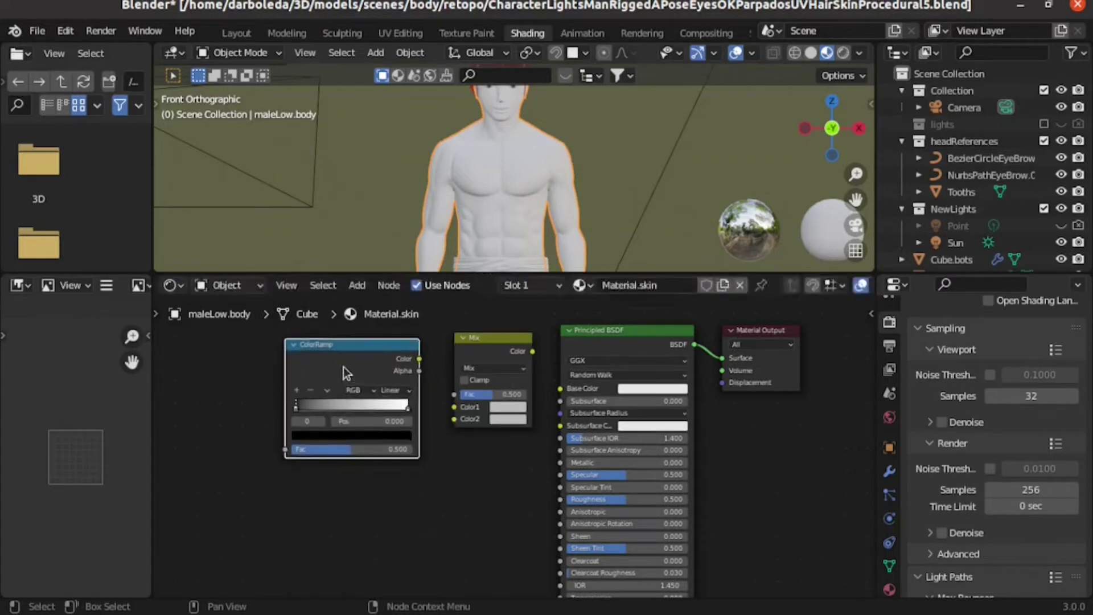
left_click(491, 364, "shift")
scroll(461, 431, "down", 1)
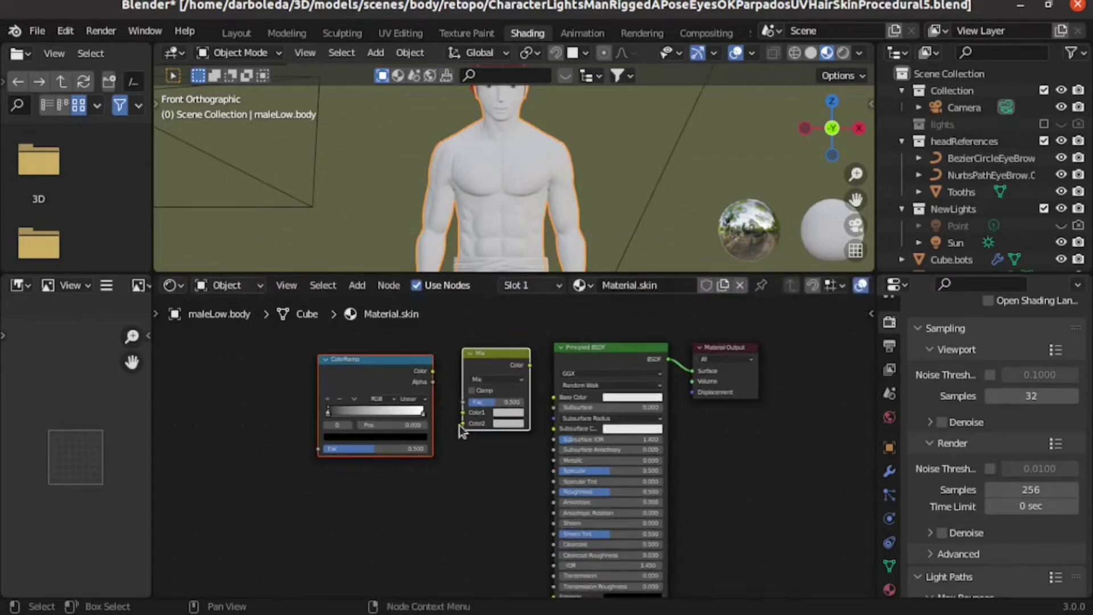
key("shift+d")
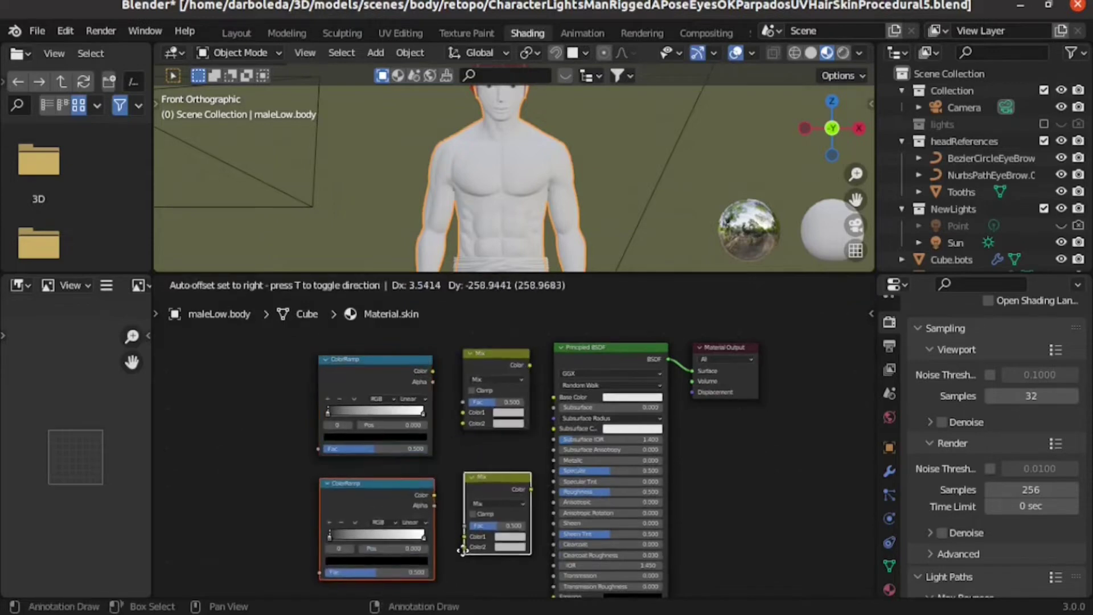
left_click(461, 548)
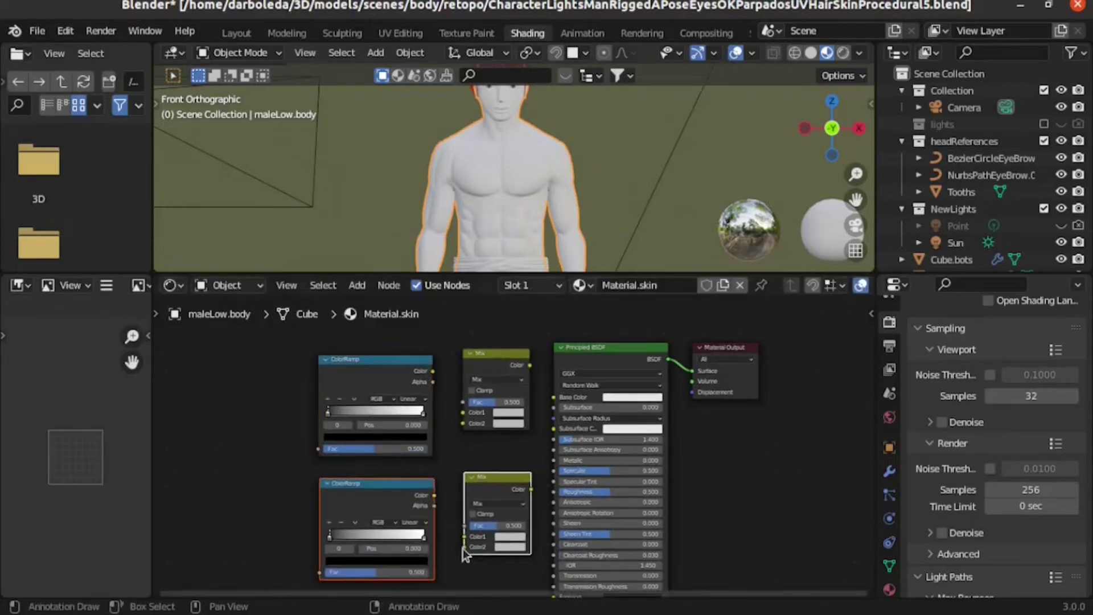
middle_click_drag(326, 453, 464, 456)
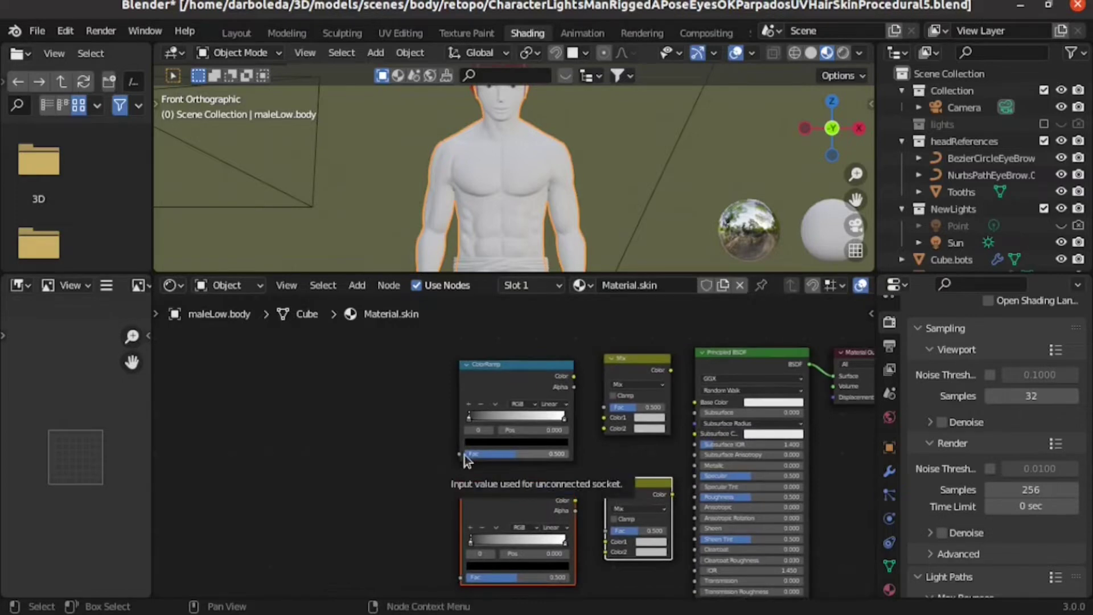
Step: Add a Layer Weight node left of the upper ColorRamp
left_click(350, 384)
key("shift+a")
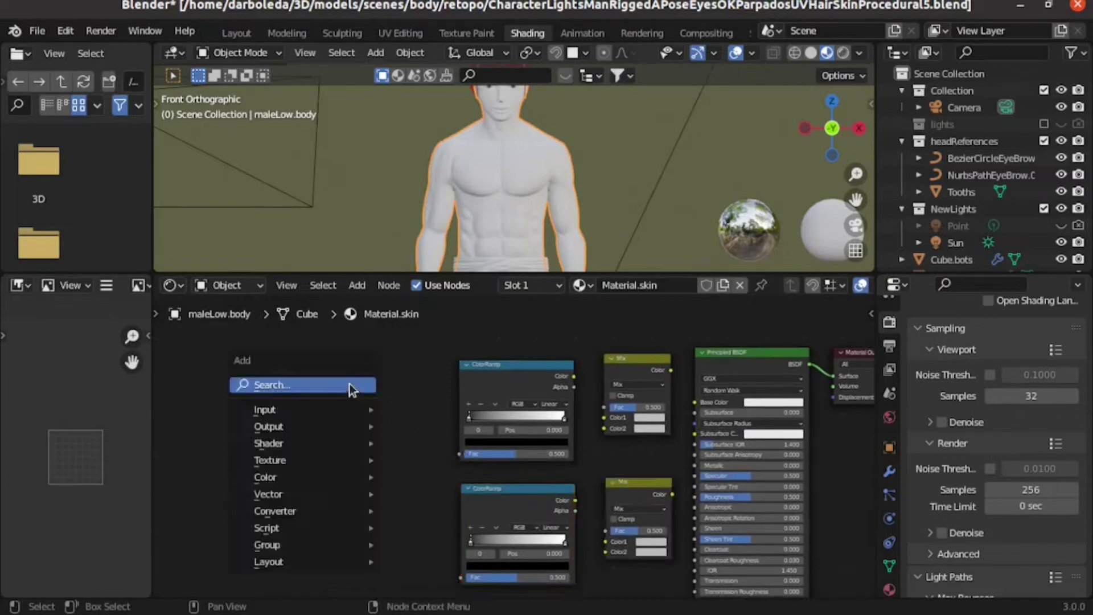
left_click(350, 385)
type("layer")
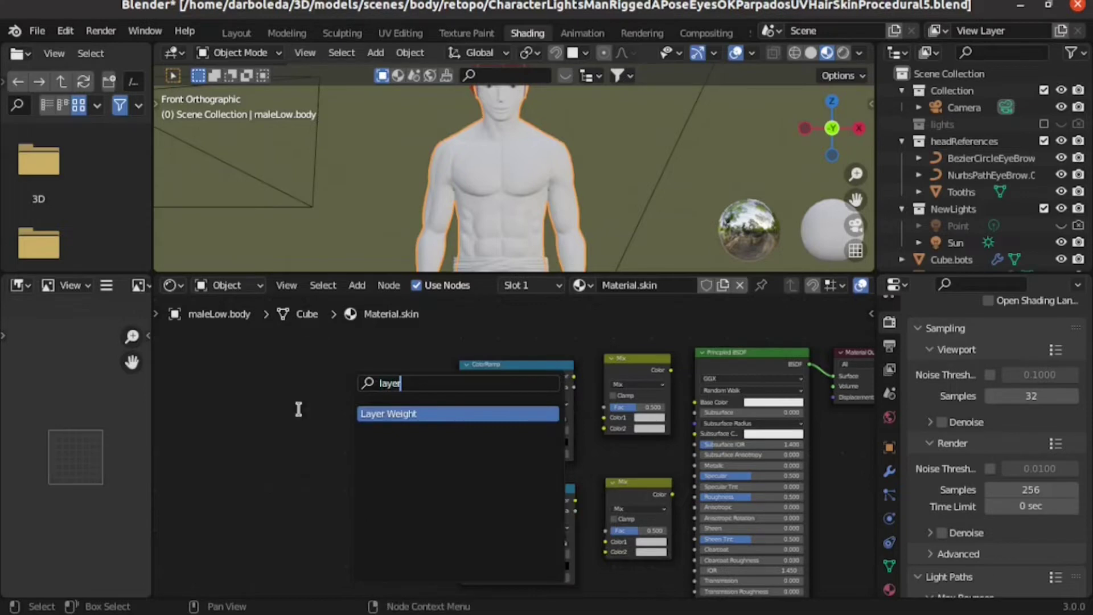
key("Return")
left_click(427, 391)
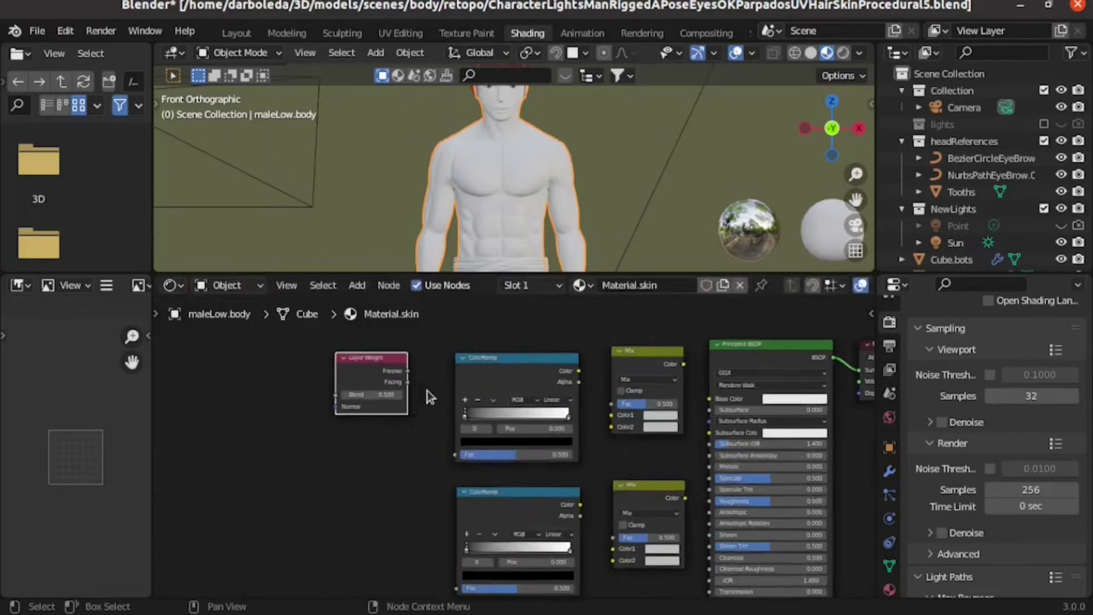
scroll(427, 390, "up", 1)
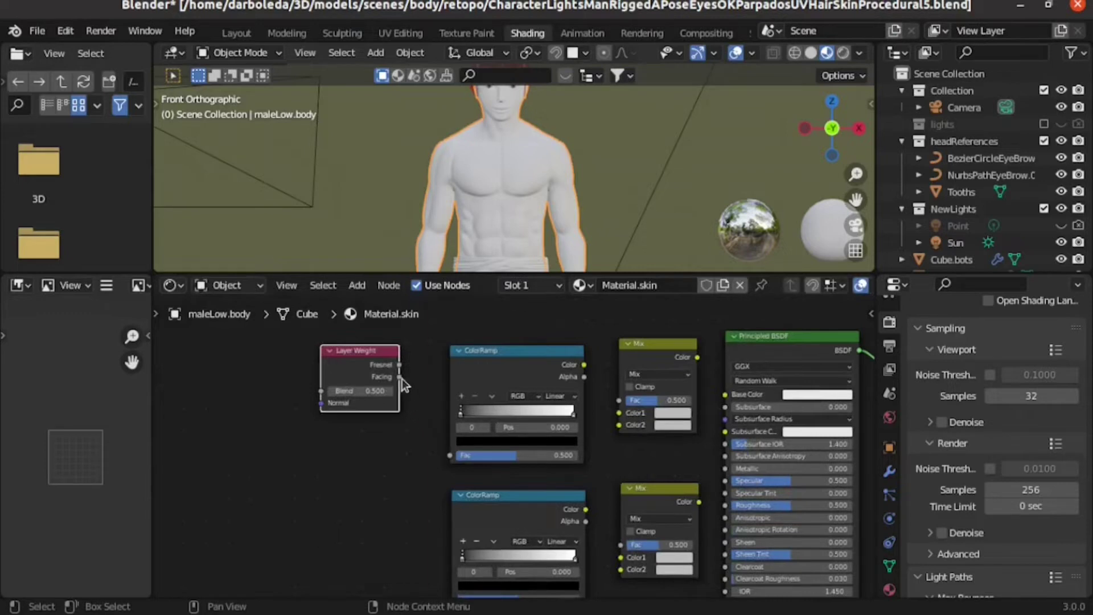
Step: Link Facing to ColorRamp Fac, ColorRamp Color to Mix Fac, and Mix Color to Base Color
left_click_drag(401, 378, 430, 401)
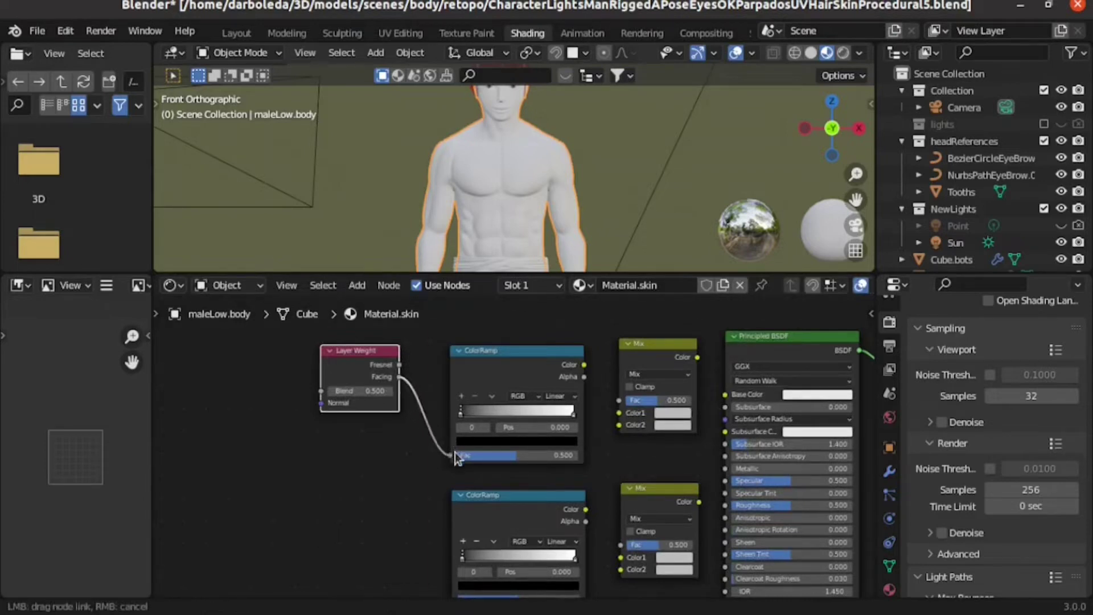
left_click_drag(453, 445, 456, 453)
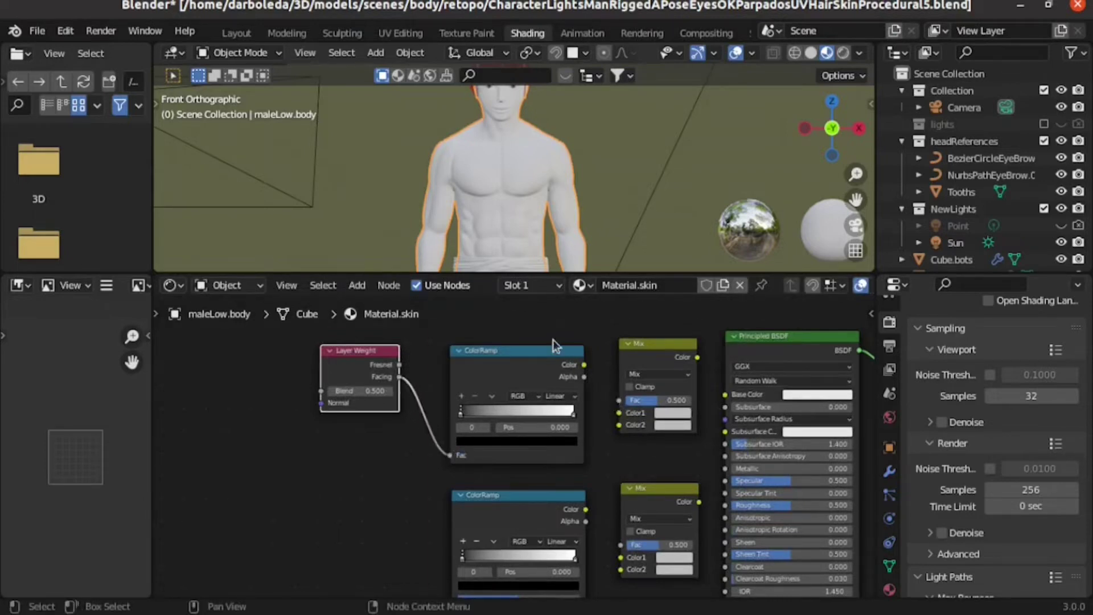
left_click_drag(584, 365, 621, 399)
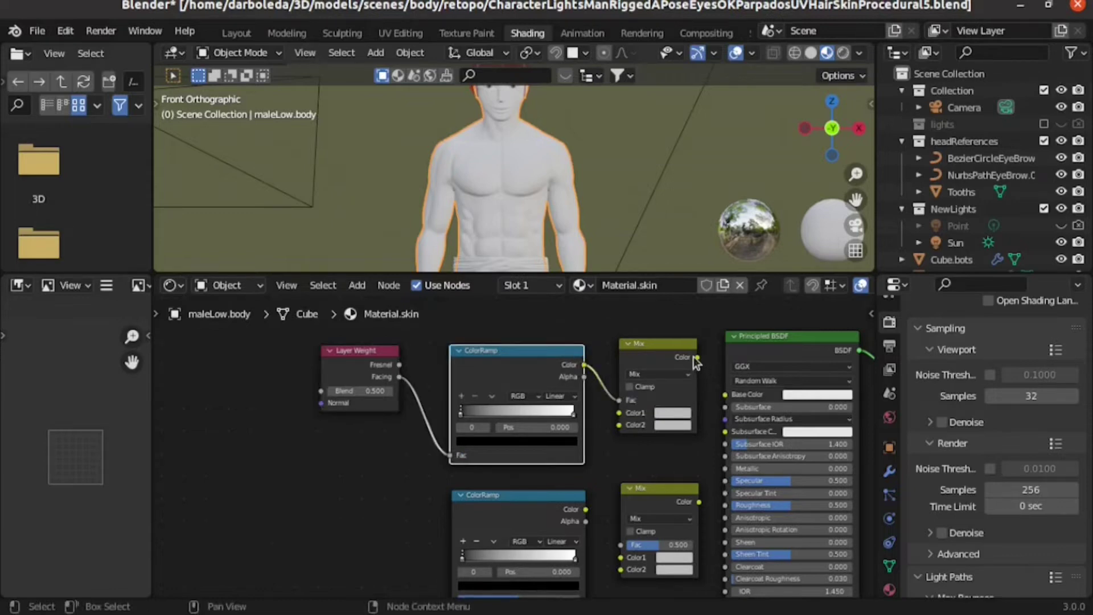
left_click_drag(694, 356, 725, 394)
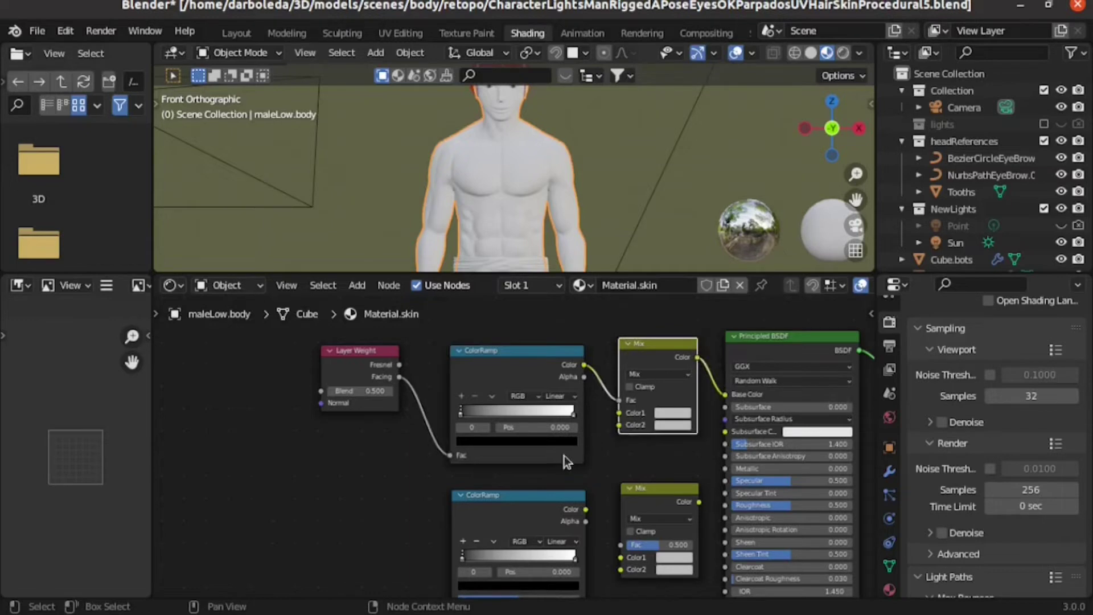
Step: Reposition the upper ColorRamp node slightly to the left
left_click(573, 416)
key("g")
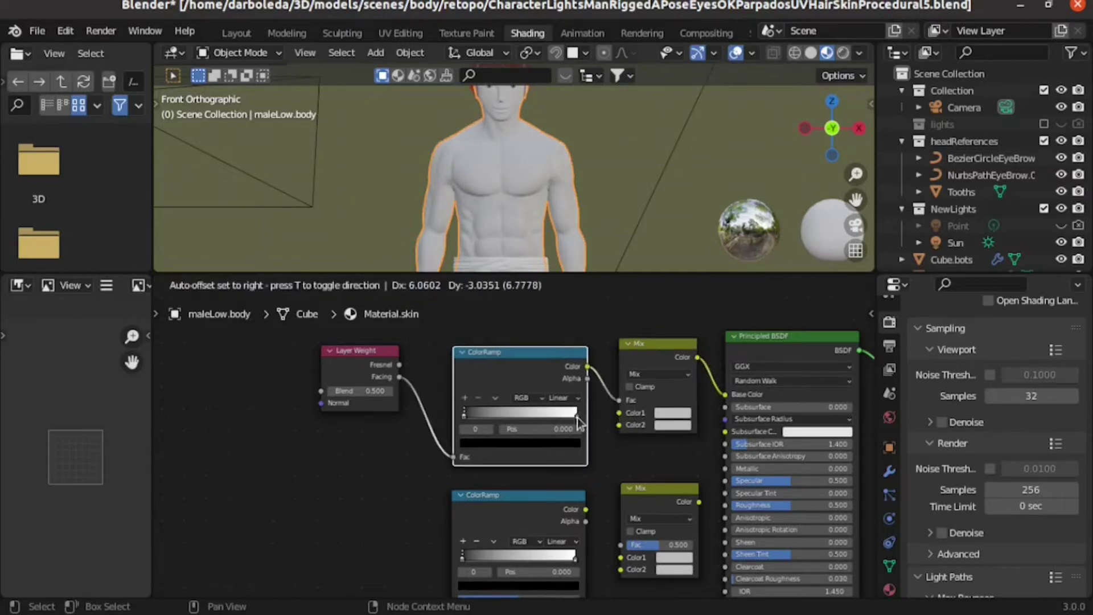
left_click(576, 418)
key("g")
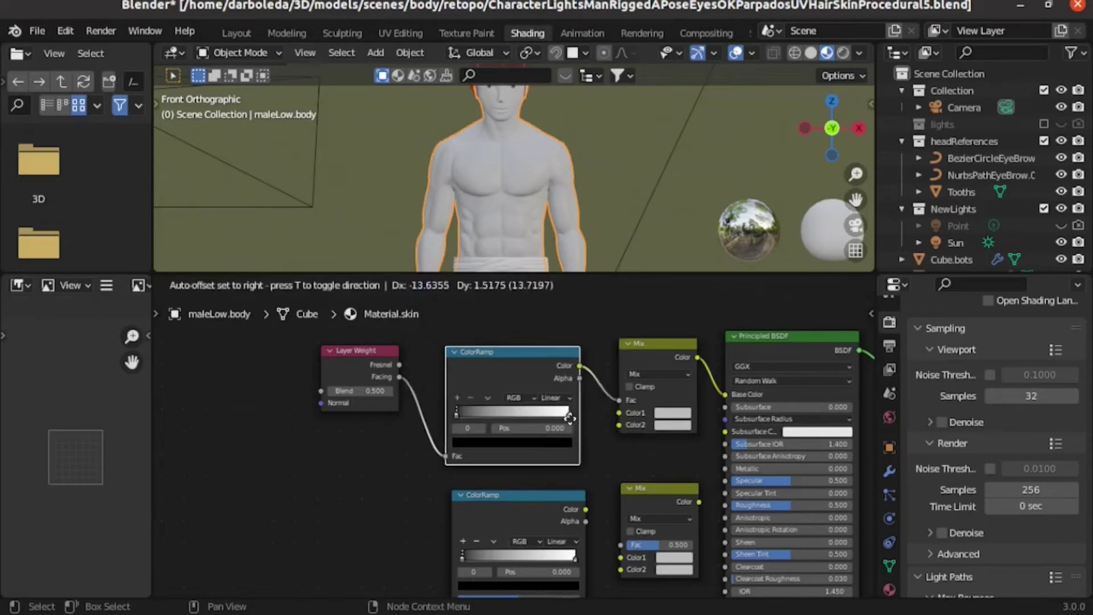
left_click(572, 421)
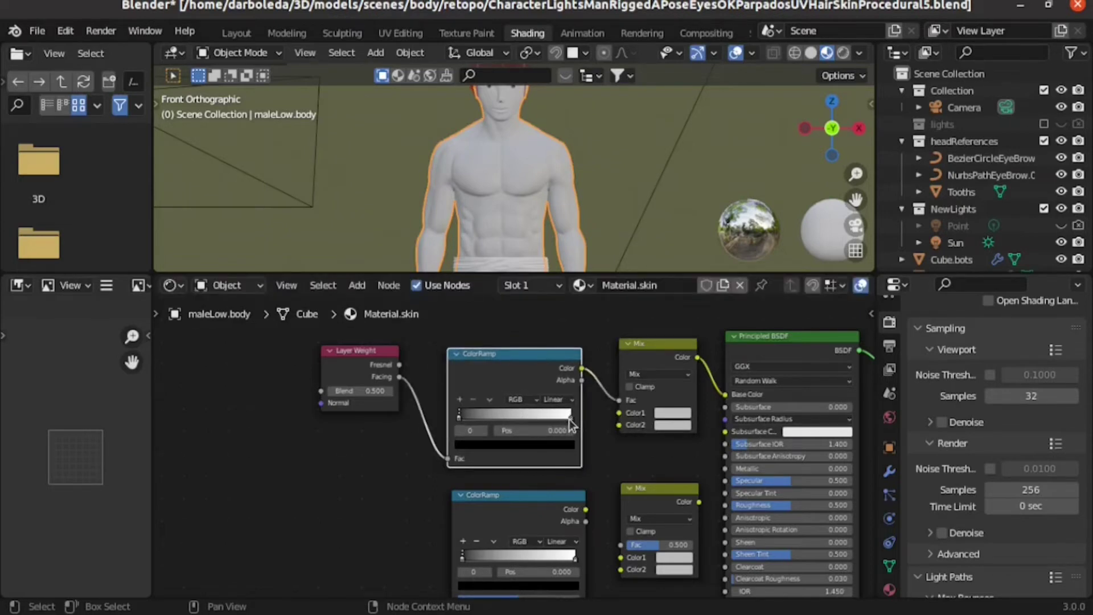
key("g")
Step: Move the ramp's white stop to 0 and black stop to 0.427; set Layer Weight Blend to 0.600
left_click(571, 424)
scroll(571, 423, "up", 3)
mouse_move(611, 404)
left_mouse_down()
mouse_move(429, 400)
mouse_move(572, 418)
left_mouse_up()
left_click_drag(434, 404, 457, 406)
scroll(449, 373, "down", 2)
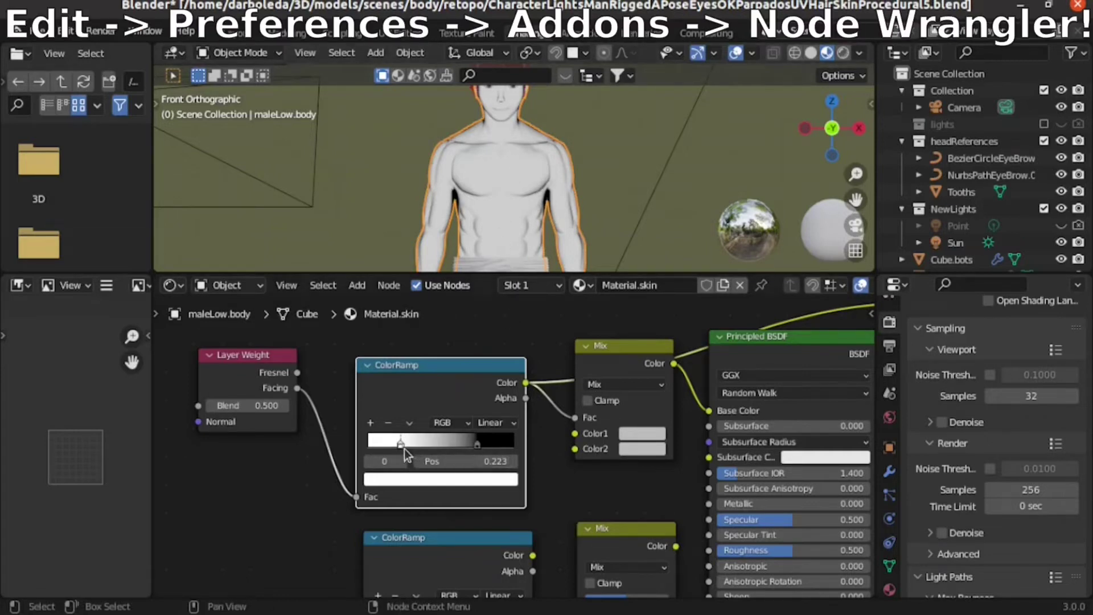
left_click_drag(402, 445, 369, 445)
left_click_drag(481, 443, 430, 443)
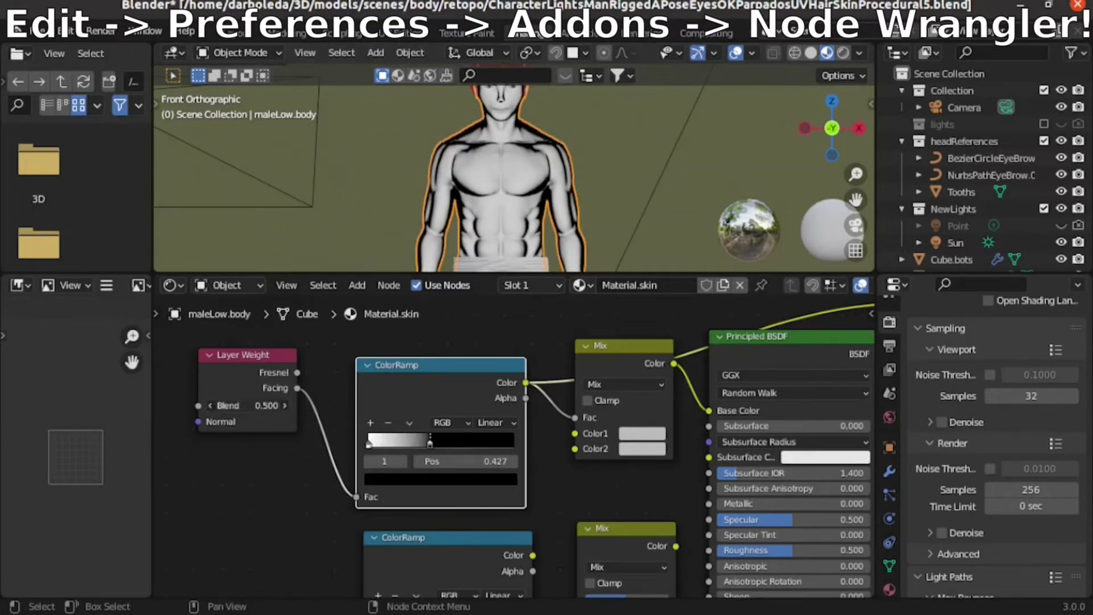
left_click(285, 405)
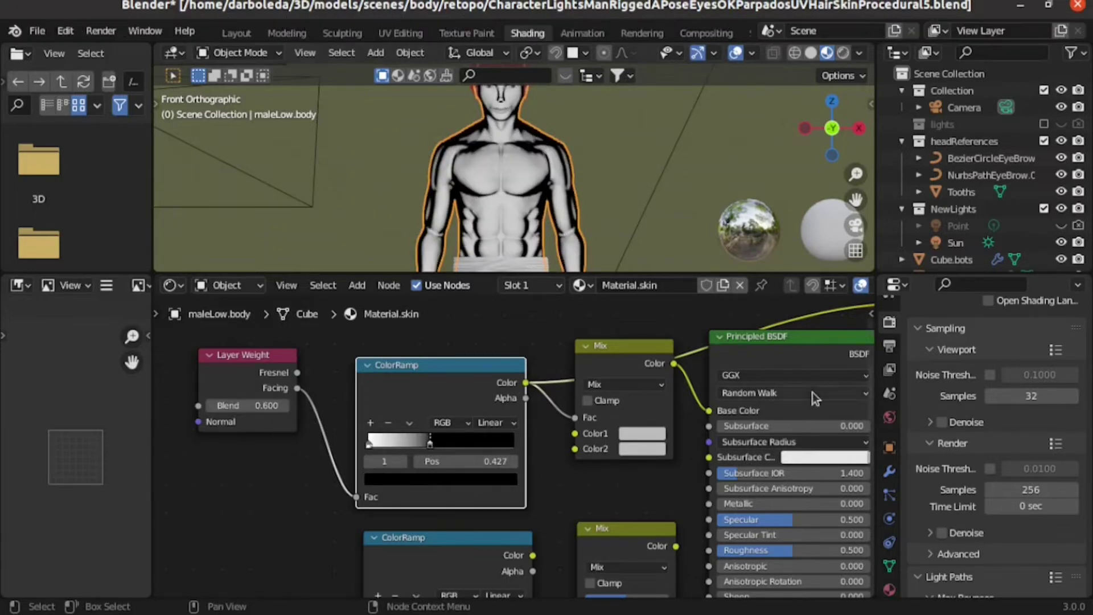
left_click(778, 340, "ctrl+shift")
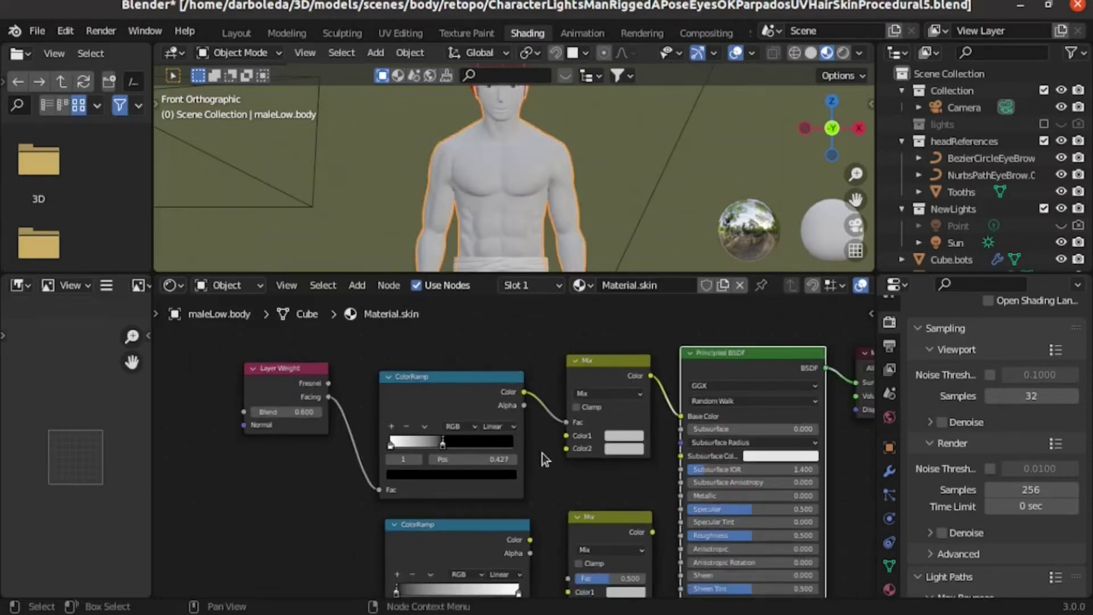
Step: Add an Ambient Occlusion node below Layer Weight and link AO into the lower ColorRamp Fac
scroll(427, 501, "down", 1)
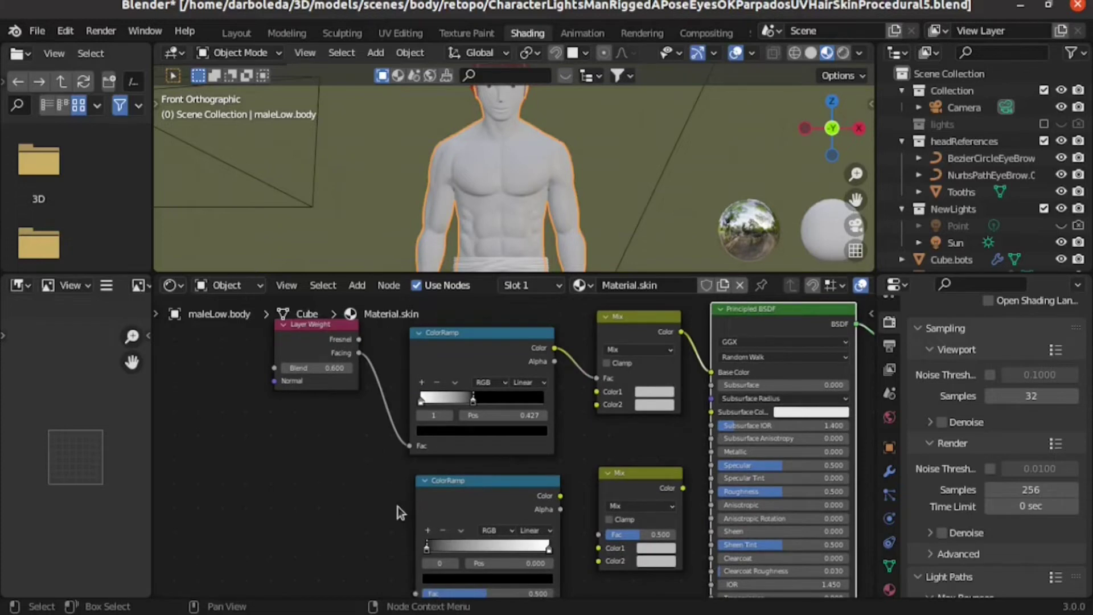
key("shift+a")
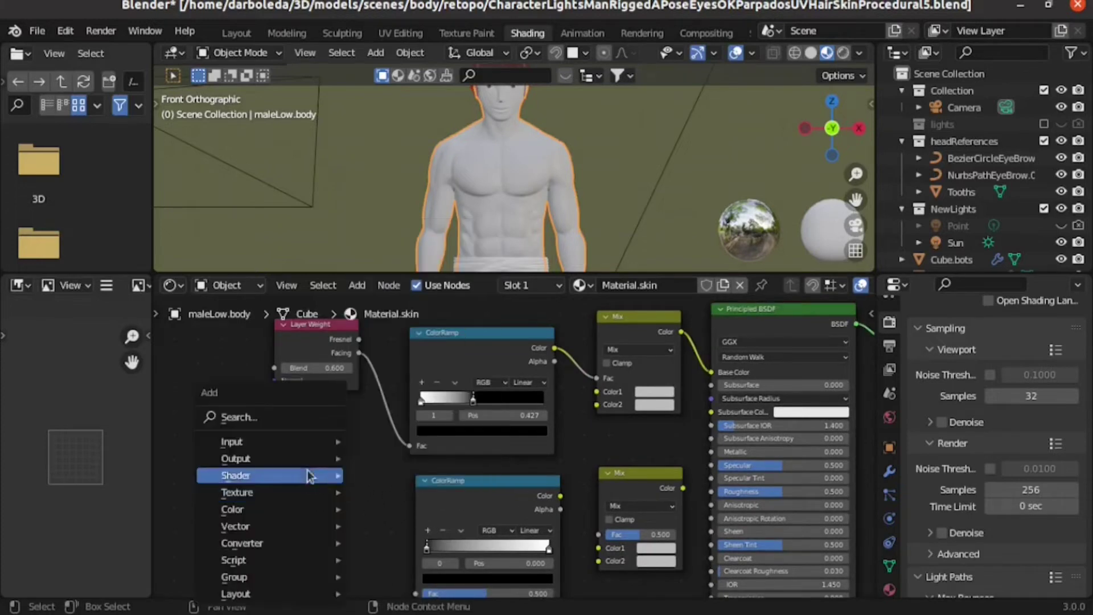
left_click(288, 422)
type("a")
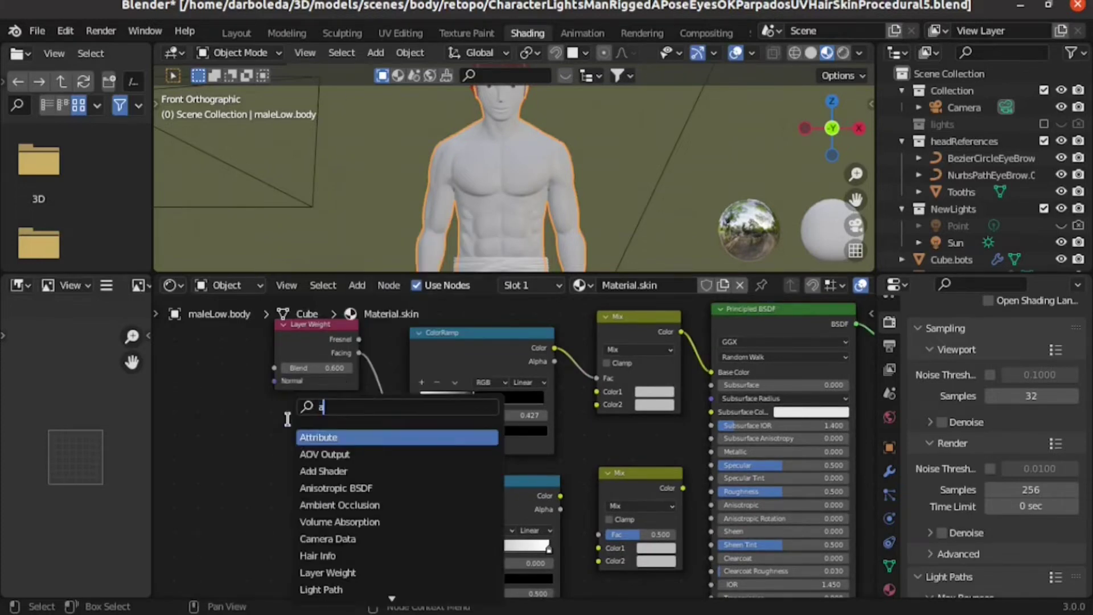
type("mbi")
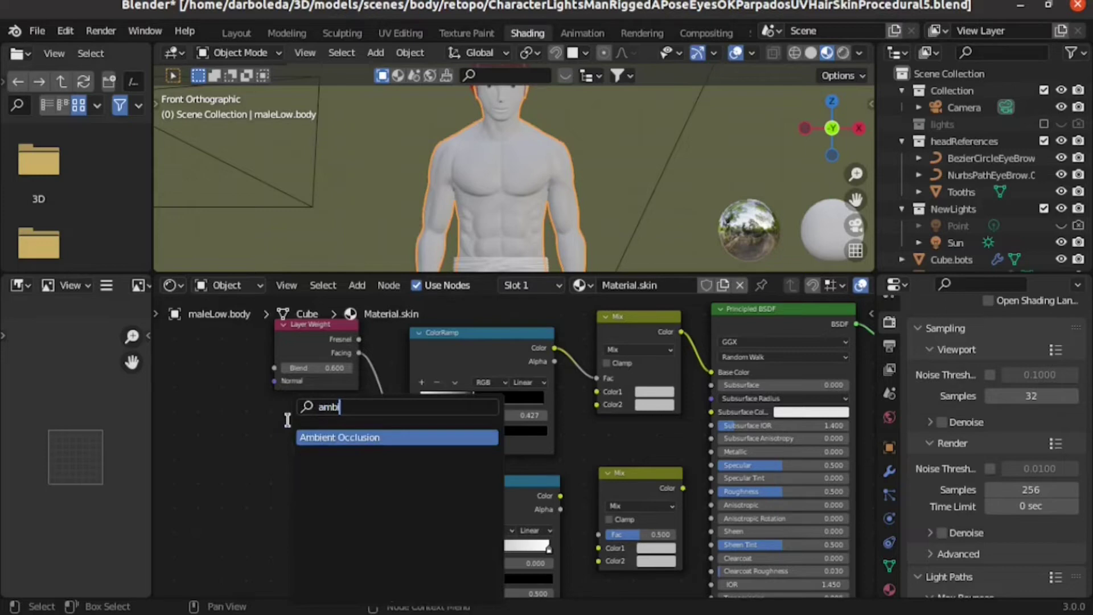
left_click(324, 440)
left_click(354, 469)
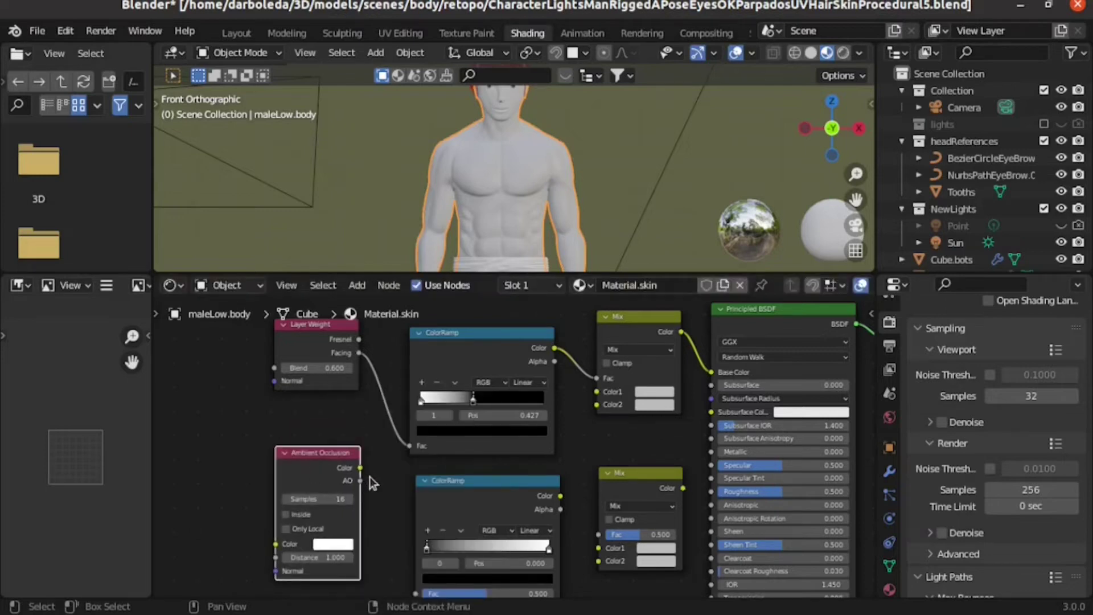
scroll(370, 476, "down", 1)
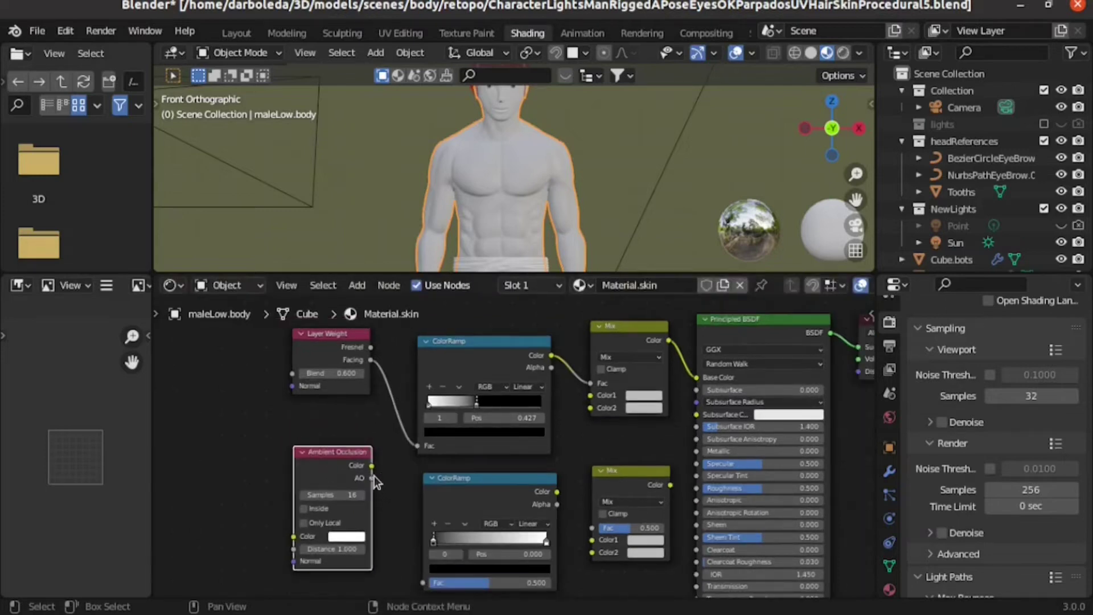
left_click_drag(372, 477, 420, 465)
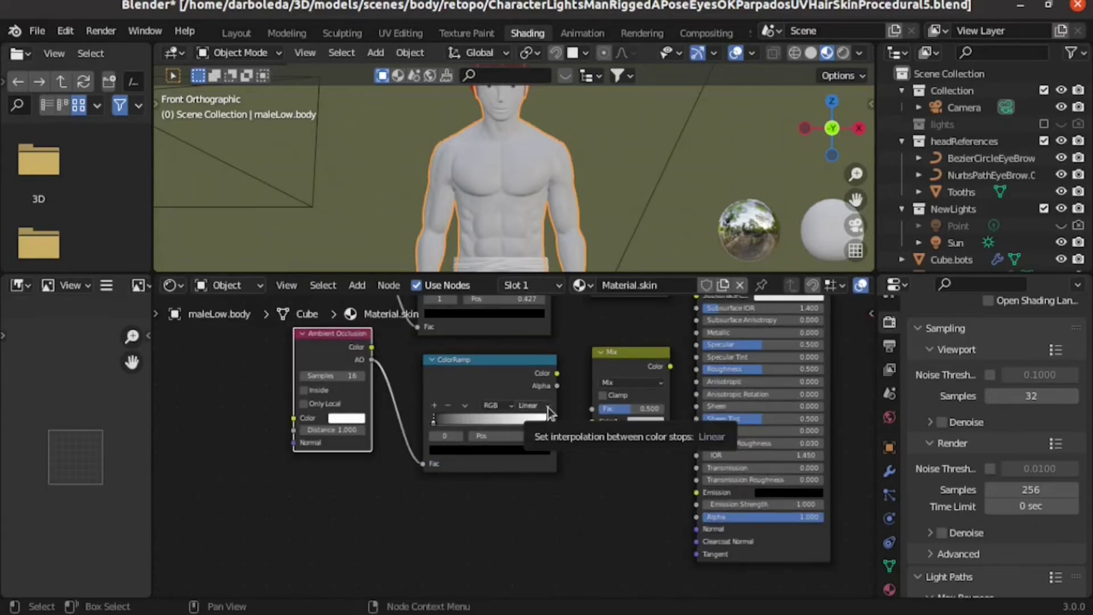
Step: Link the lower ColorRamp to the lower Mix factor, and the lower Mix colour to upper Mix Color2
left_click_drag(557, 373, 594, 412)
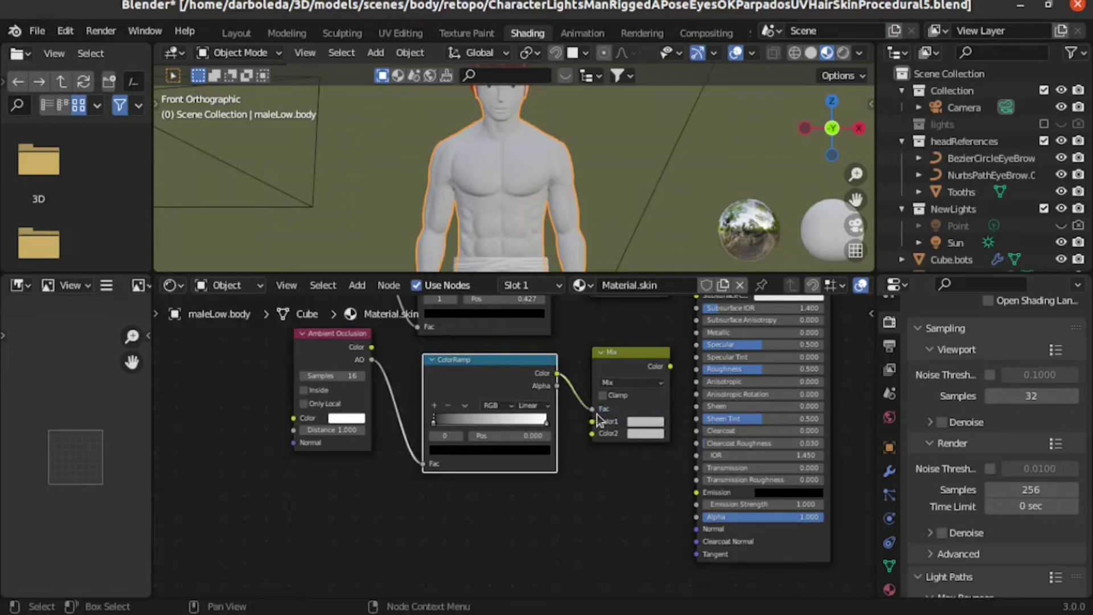
middle_click_drag(648, 400, 636, 473)
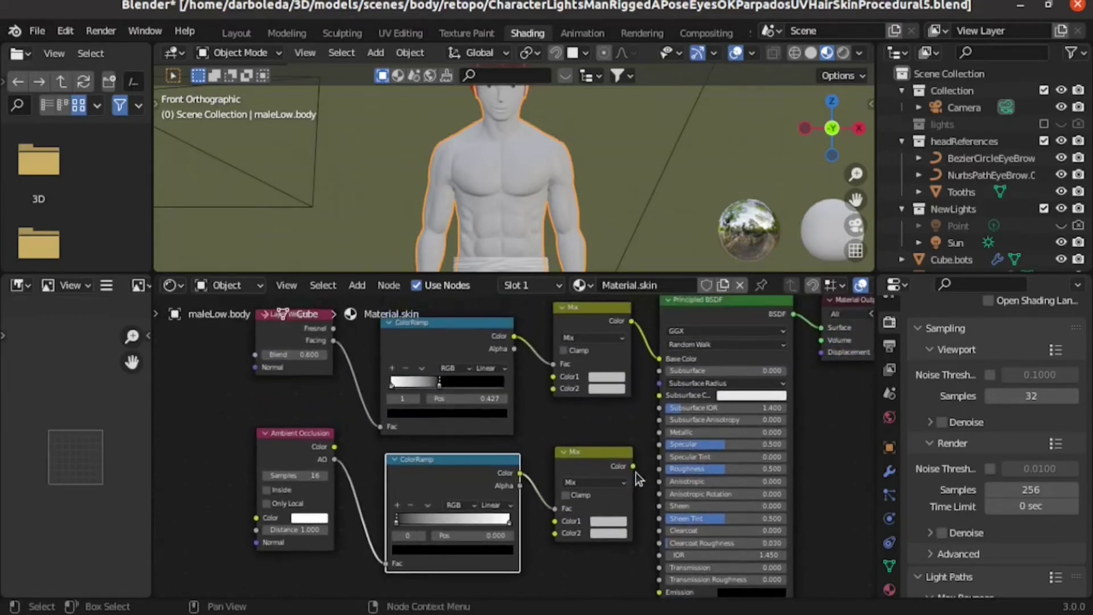
left_click_drag(636, 466, 552, 391)
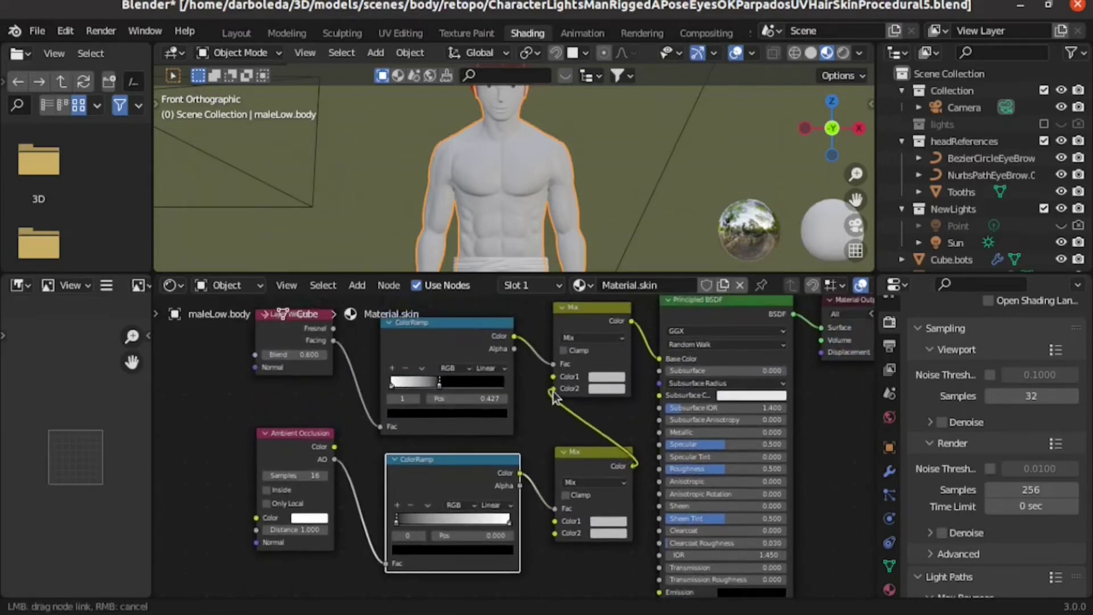
left_click_drag(519, 473, 658, 395)
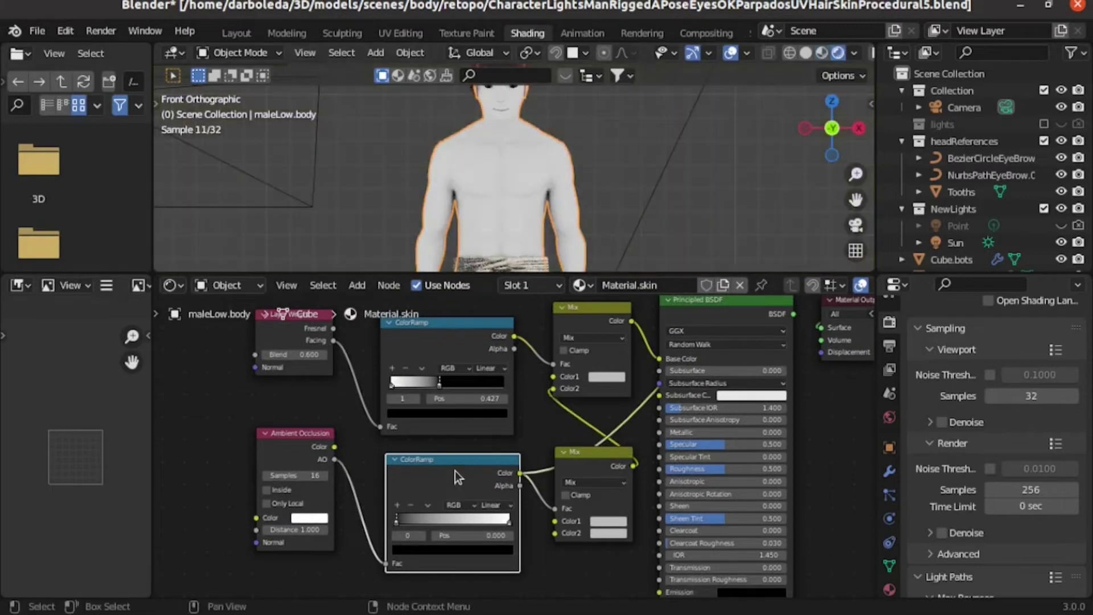
left_click_drag(519, 486, 555, 508)
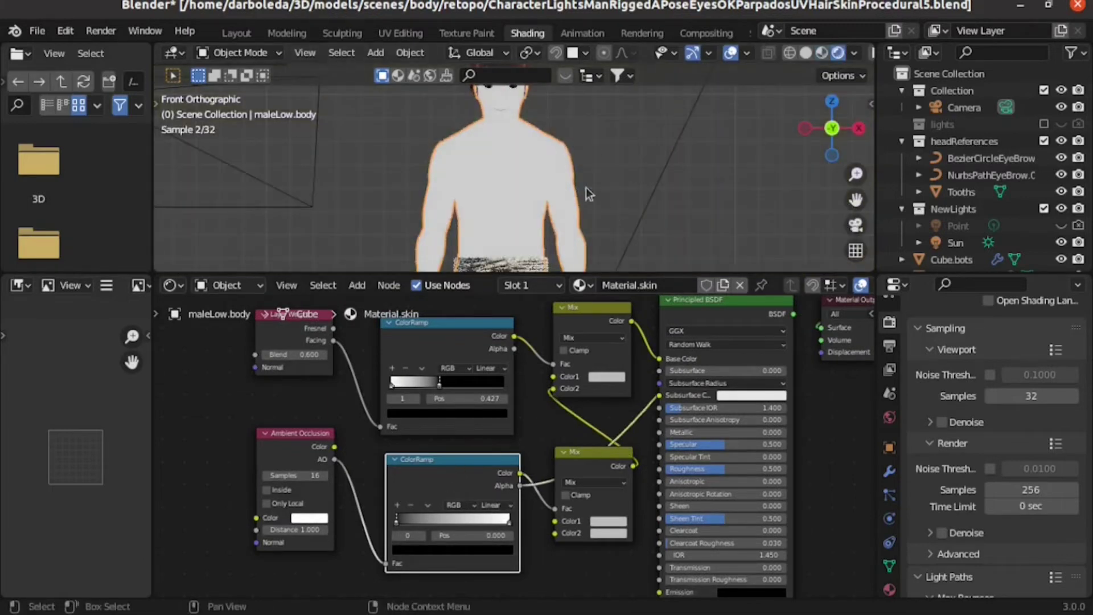
left_click(477, 453)
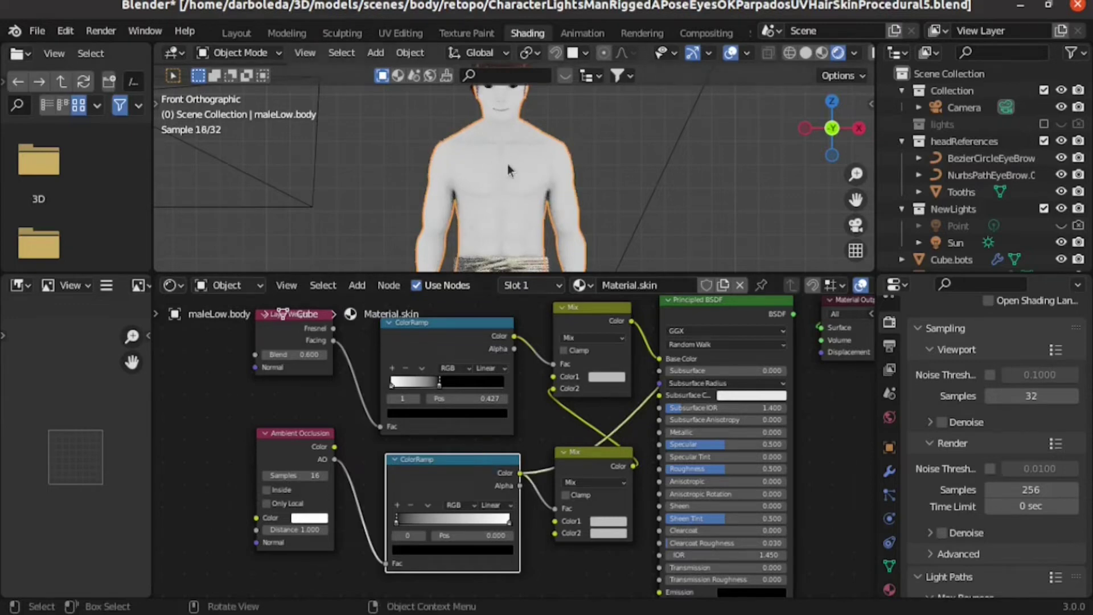
Step: Move the AO ColorRamp stop to 0.391 and preview the full Principled BSDF shading
scroll(497, 191, "up", 3)
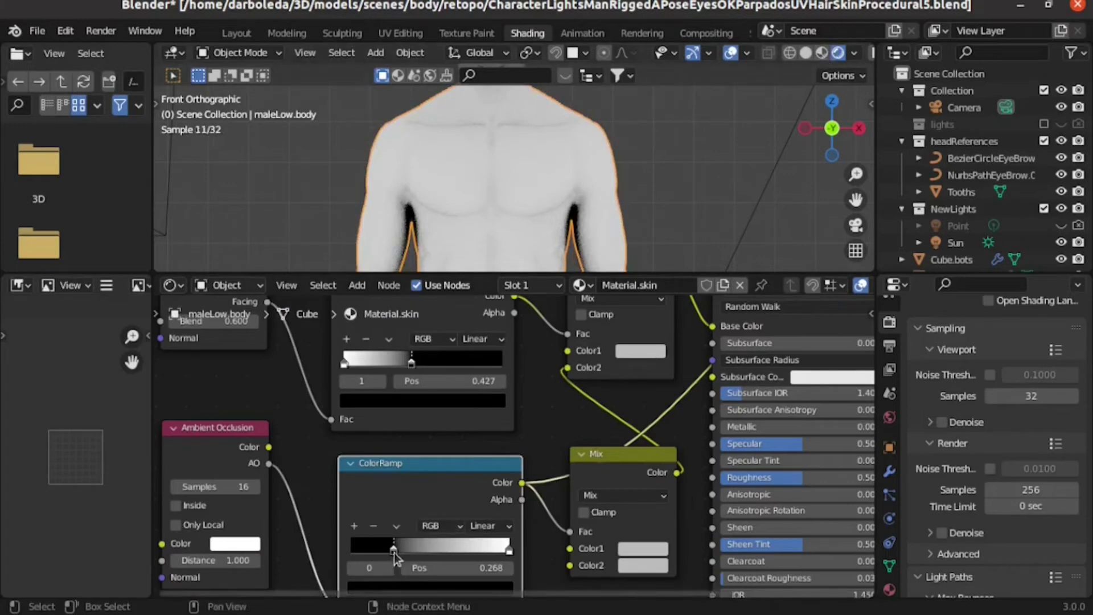
left_click_drag(394, 550, 413, 550)
scroll(804, 333, "down", 1)
scroll(803, 327, "down", 1)
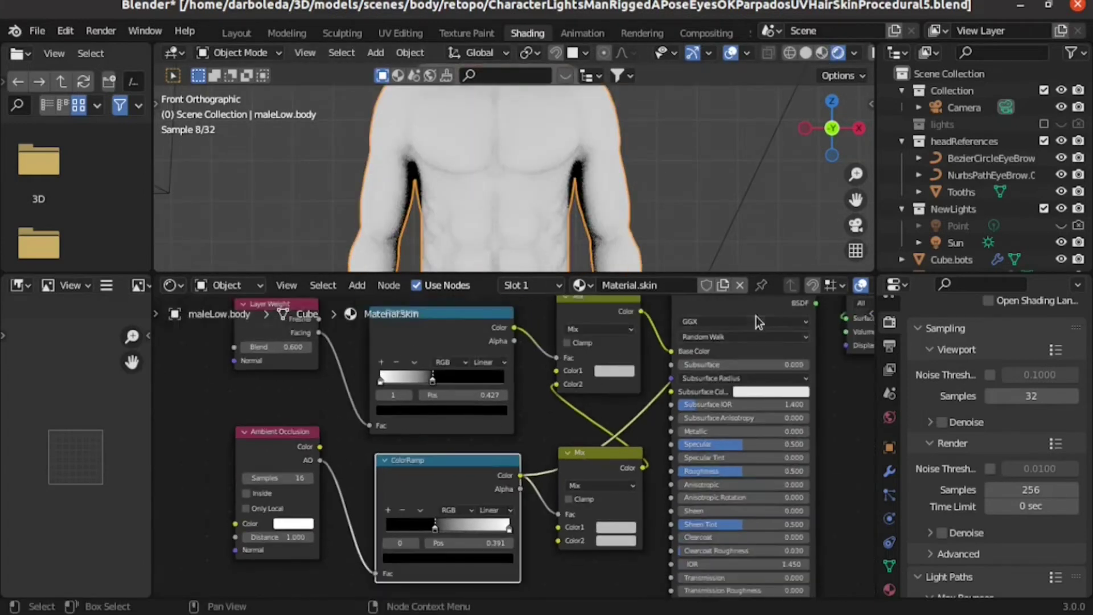
left_click(747, 308, "ctrl+shift")
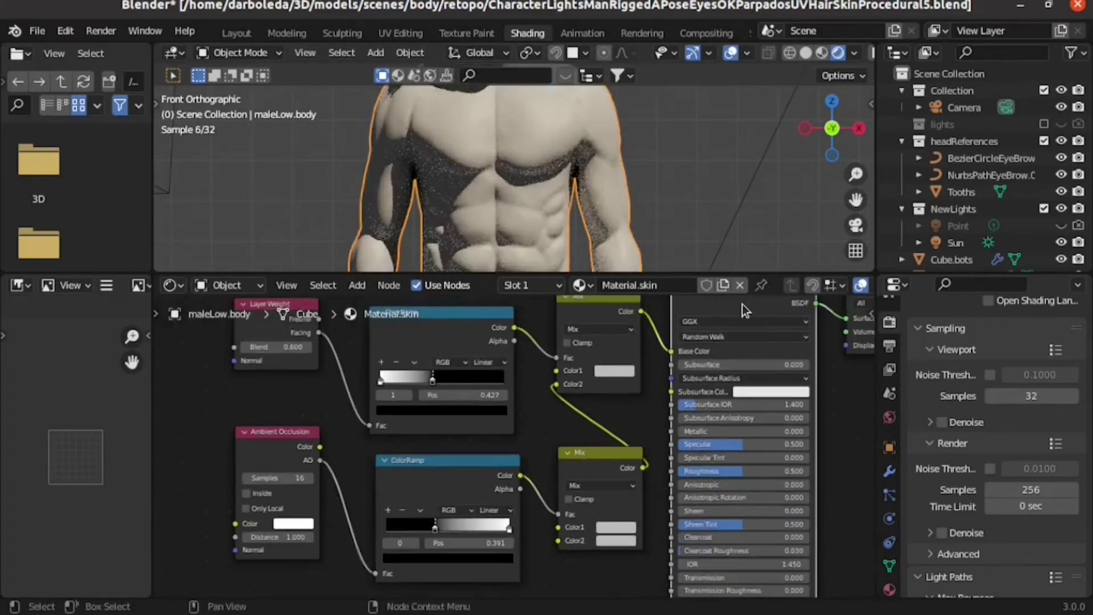
left_click(55, 29)
left_click(115, 271)
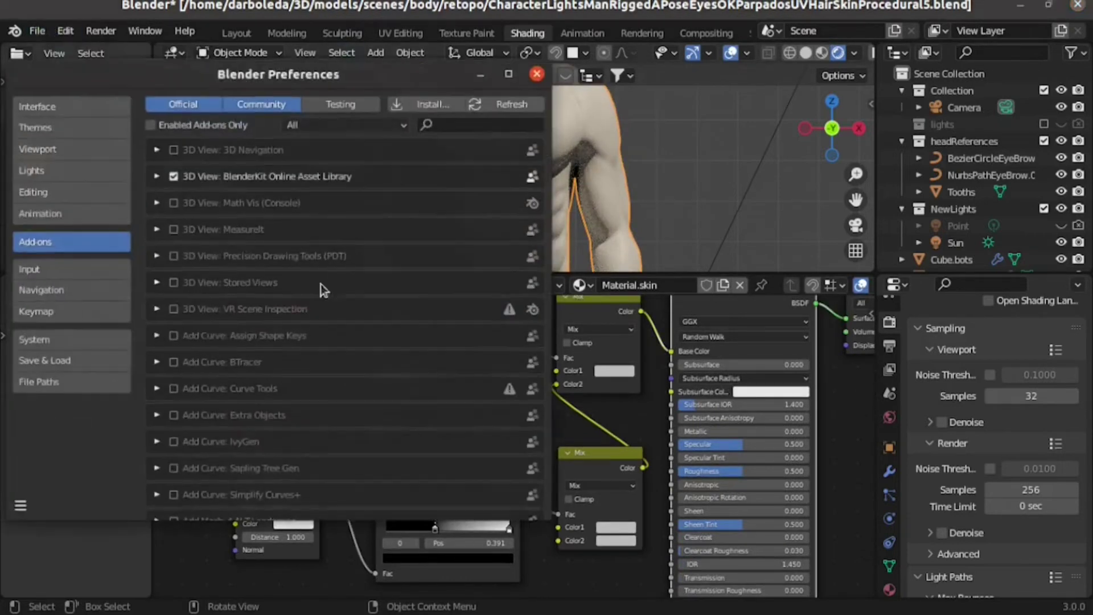
left_click(484, 116)
type("wr")
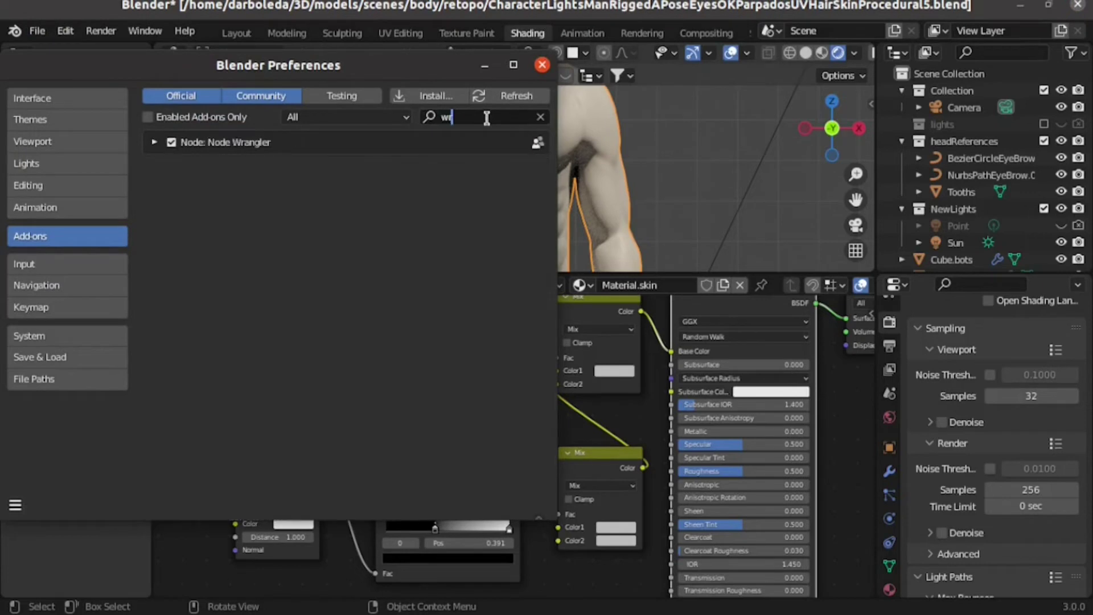
type("a")
left_click(544, 66)
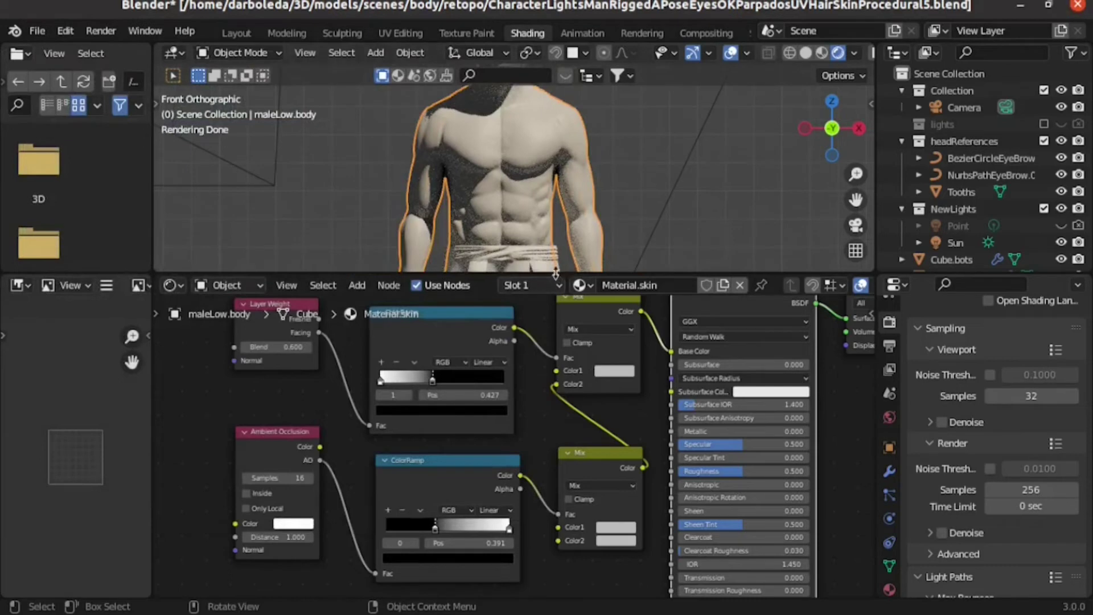
left_click_drag(563, 274, 563, 374)
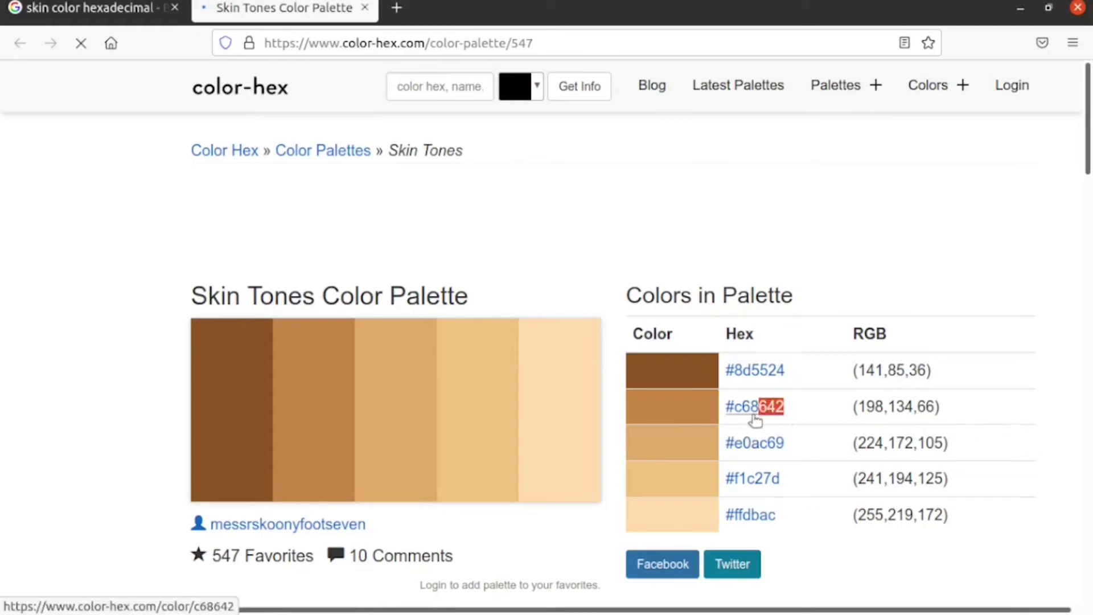
Step: Return to Blender's skin material node tree with the body in material preview
left_click_drag(786, 409, 733, 415)
key("ctrl+c")
Step: Set the upper Mix node's first colour to hex C68642
scroll(733, 415, "down", 5)
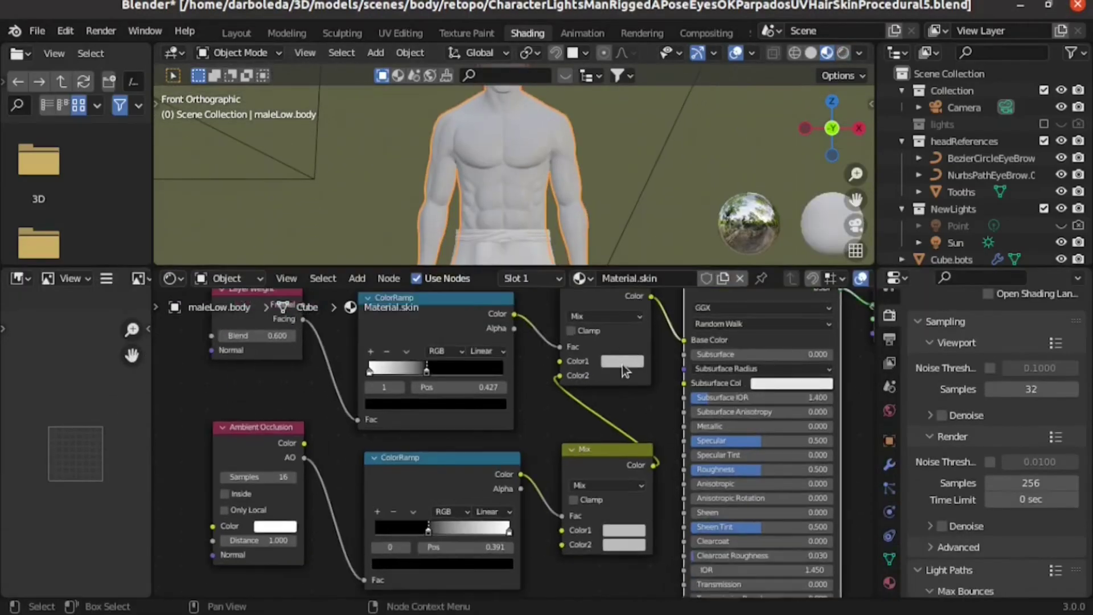
middle_click_drag(623, 365, 529, 461)
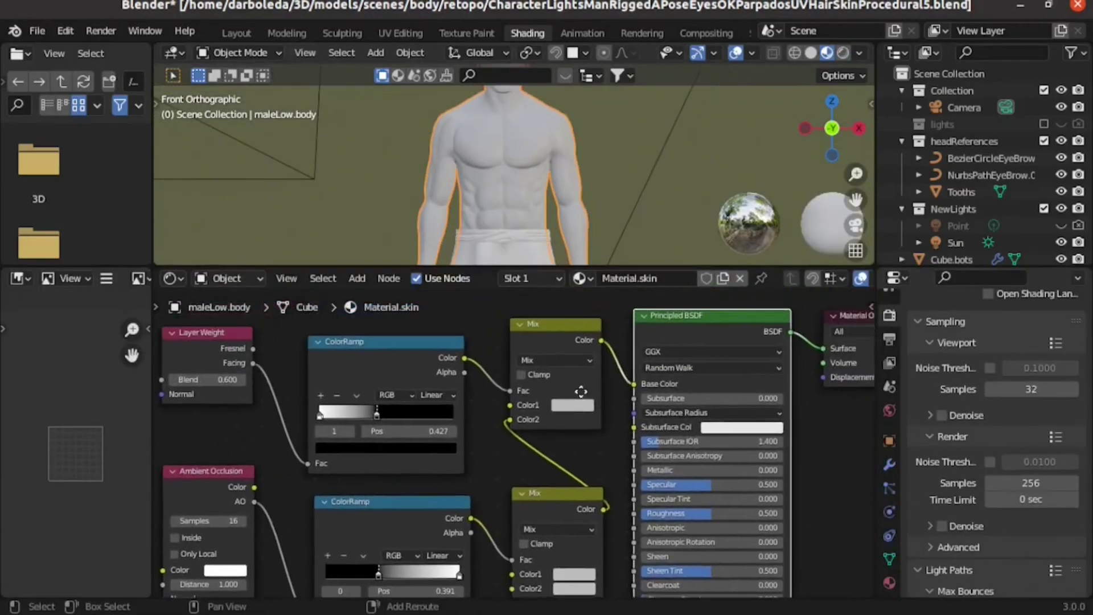
left_click(529, 462)
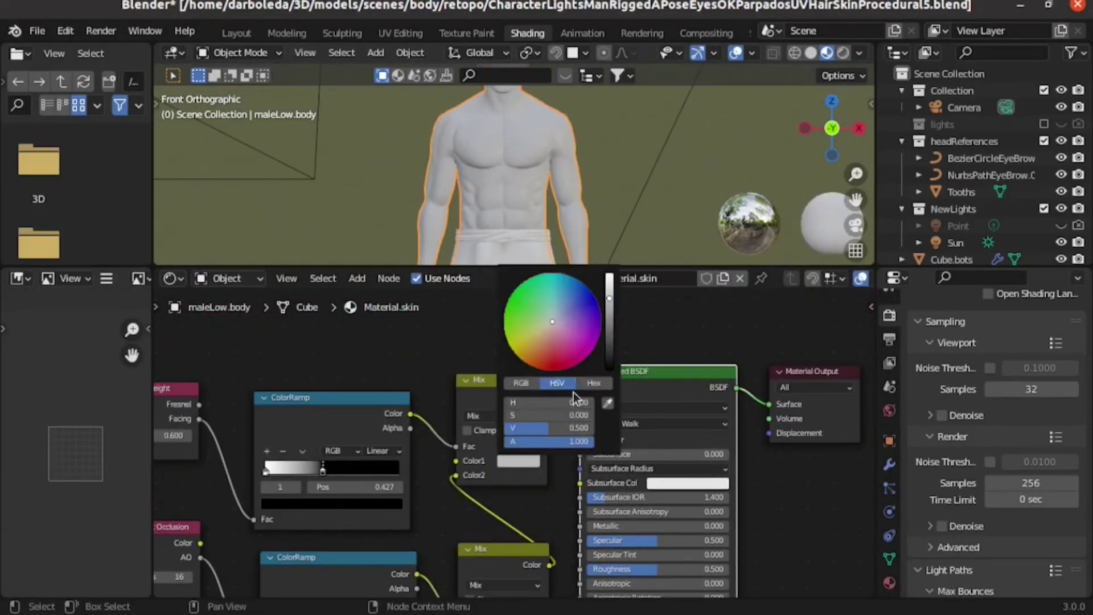
left_click(590, 385)
left_click(568, 400)
key("ctrl+v")
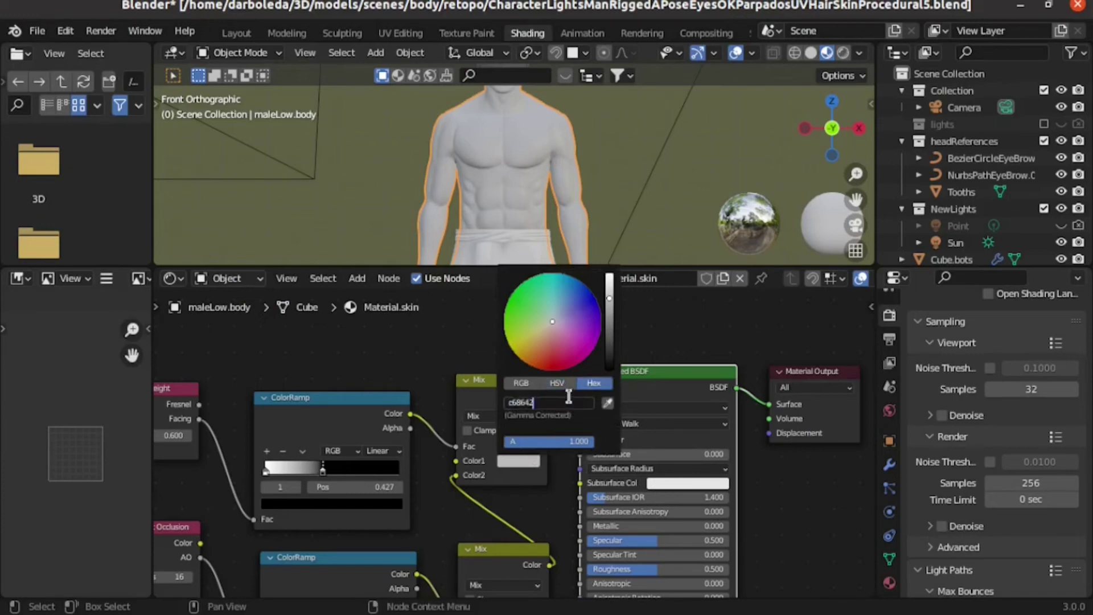
key("Return")
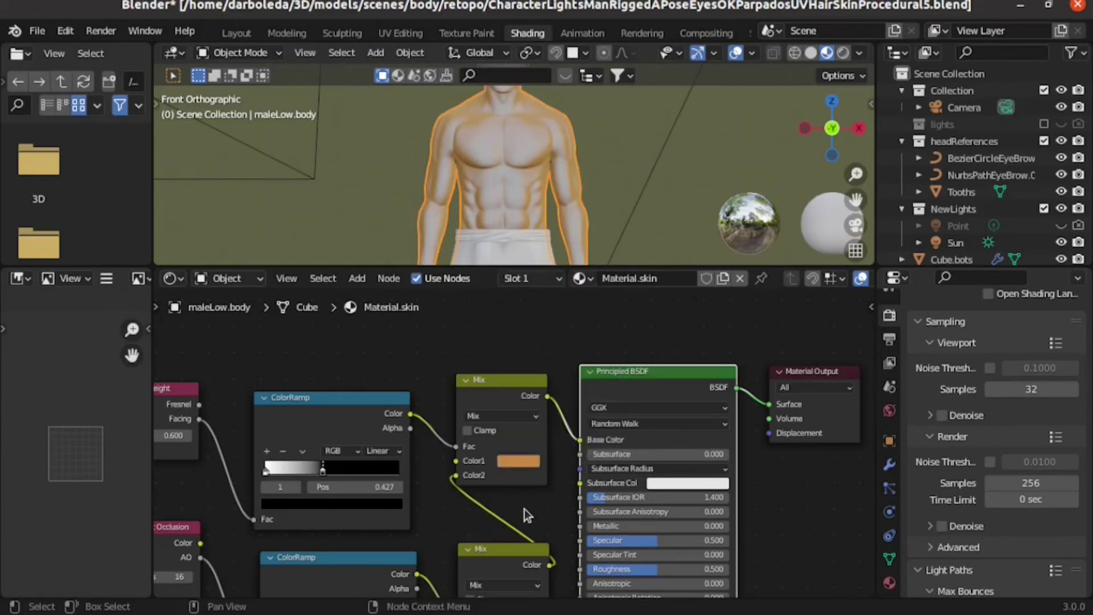
Step: Set the lower Mix's first colour to C88642, then darken it to A8723B
scroll(524, 507, "down", 1)
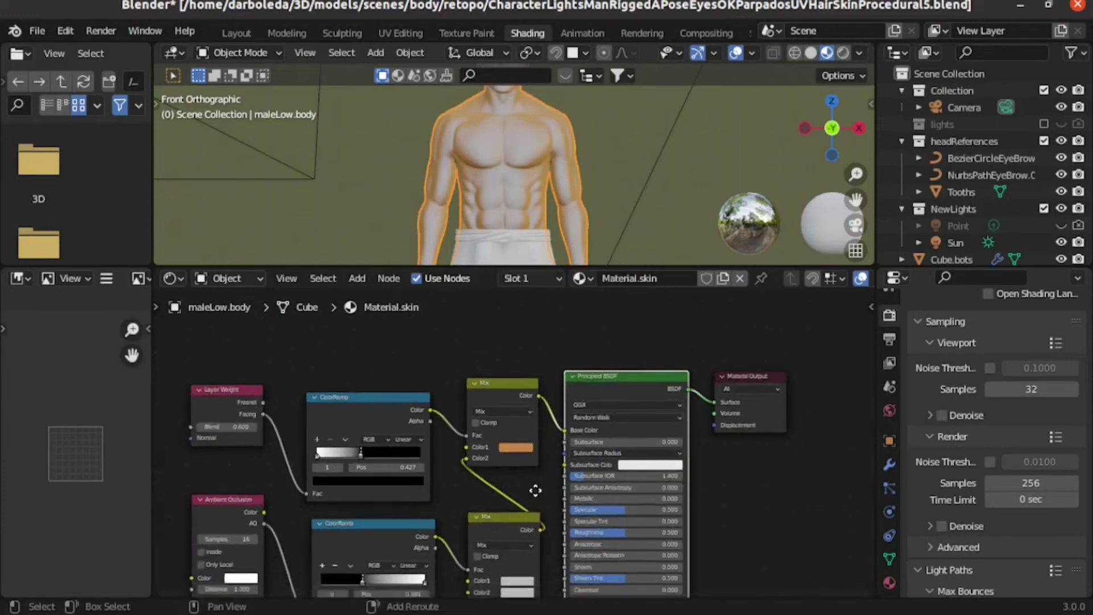
middle_click_drag(536, 530, 514, 451)
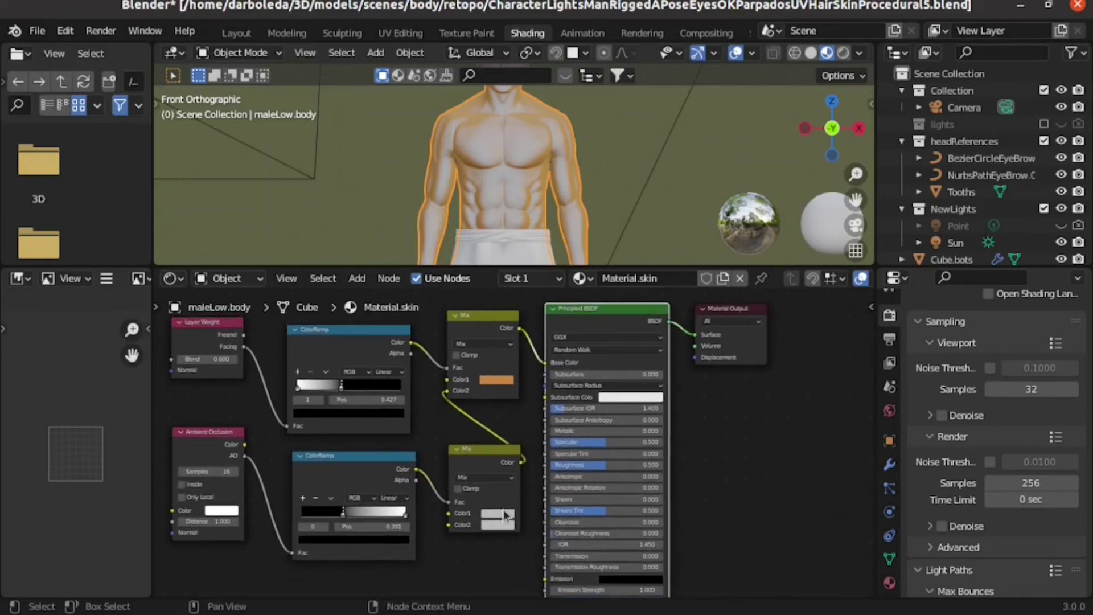
left_click(504, 516)
type("C88642")
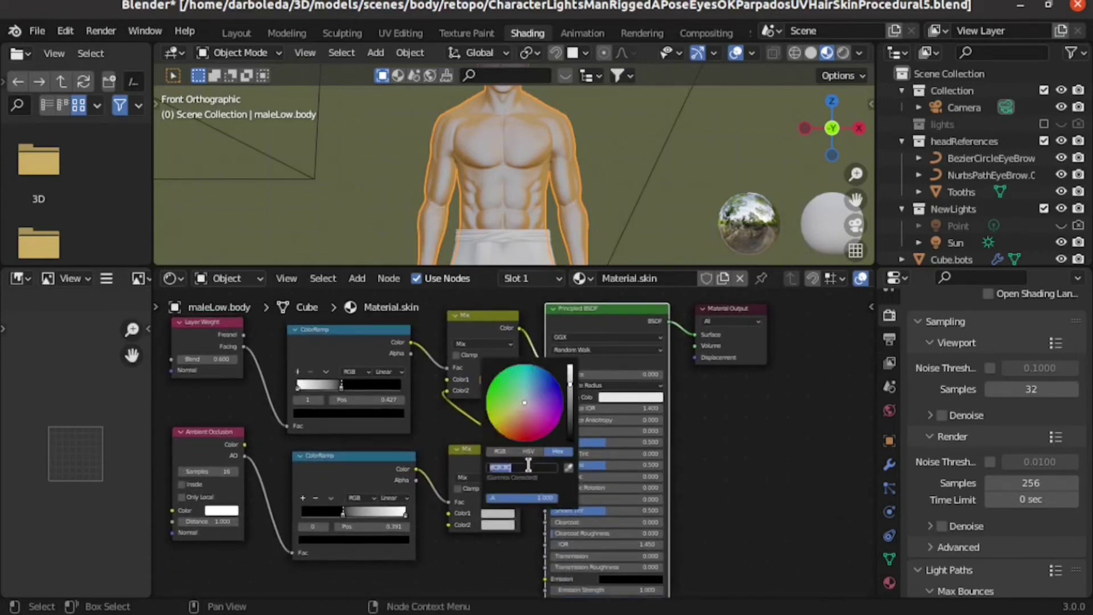
key("Return")
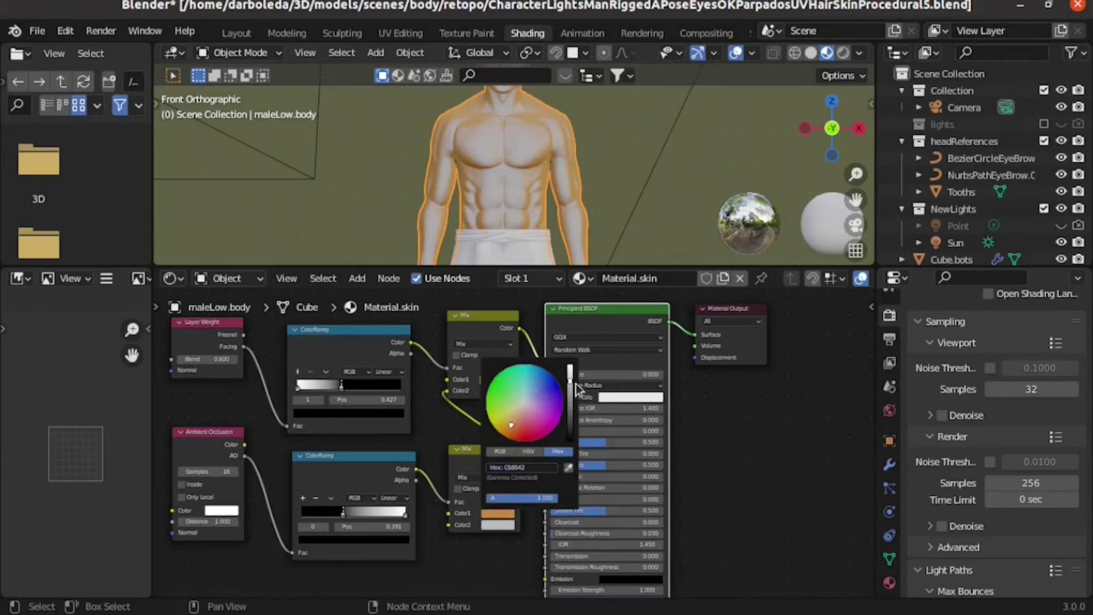
left_click_drag(570, 370, 570, 398)
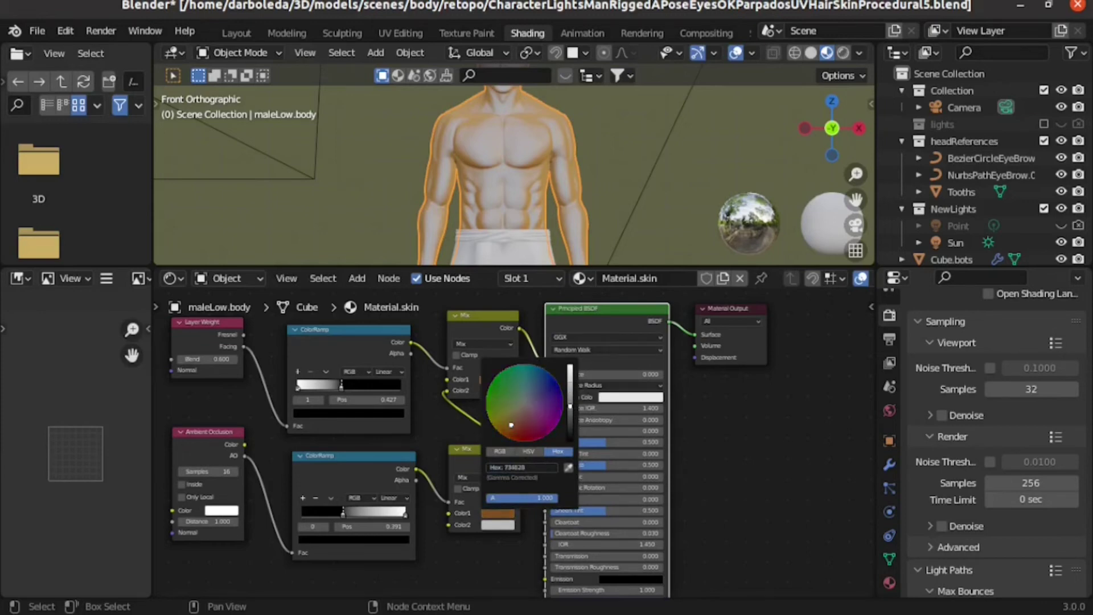
Step: Set the lower Mix's second colour to hex CE974A
left_click(497, 524)
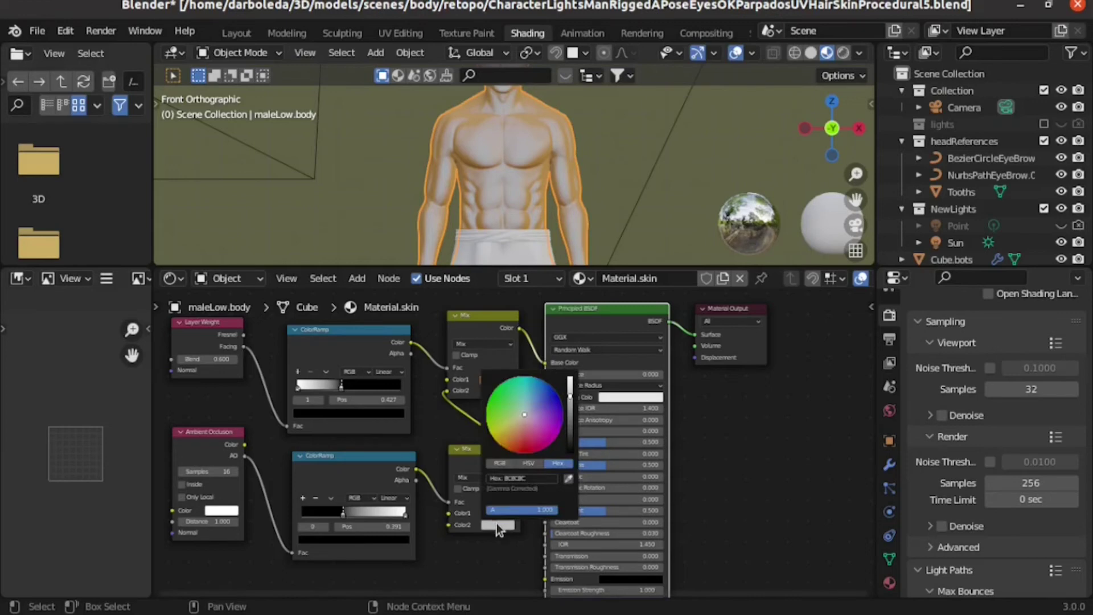
left_click(538, 478)
type("CE974A")
key("Return")
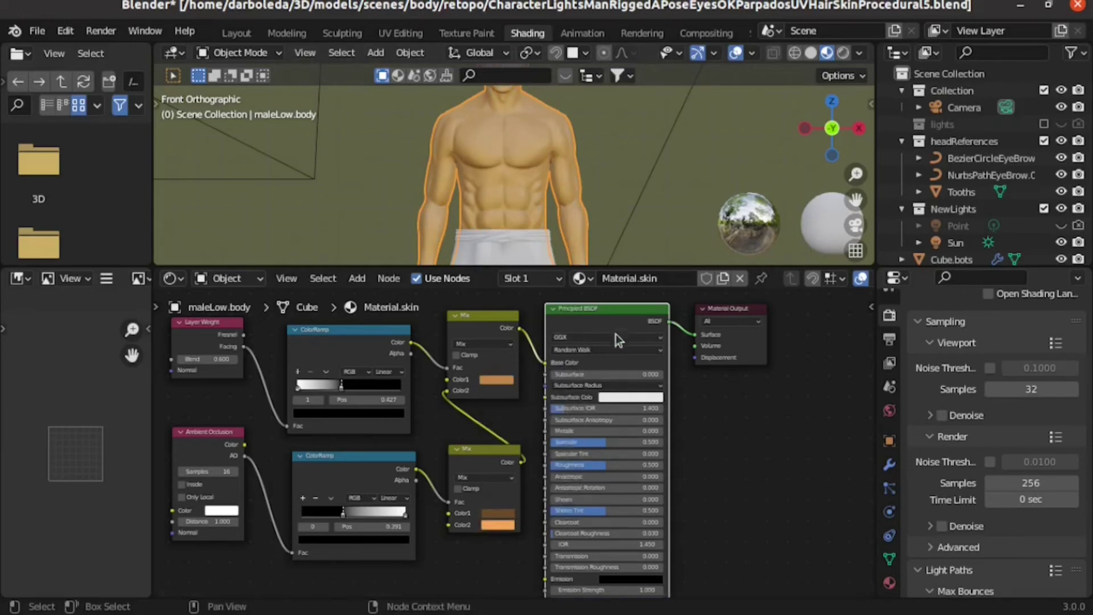
Step: Lower the Principled BSDF Specular to 0.000
scroll(610, 470, "up", 1)
scroll(610, 470, "up", 2)
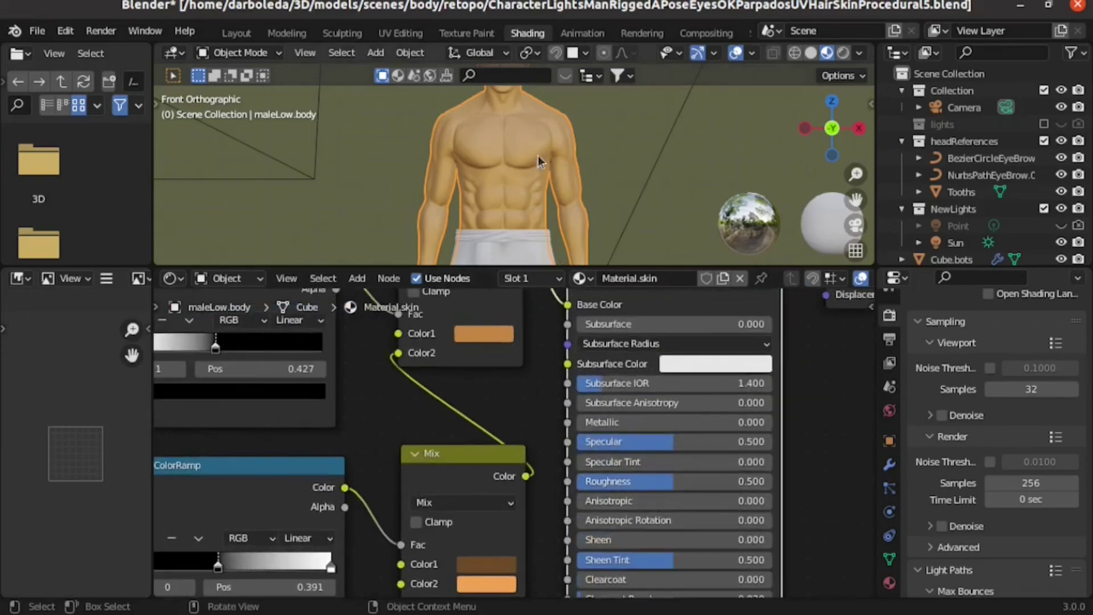
scroll(539, 160, "up", 2)
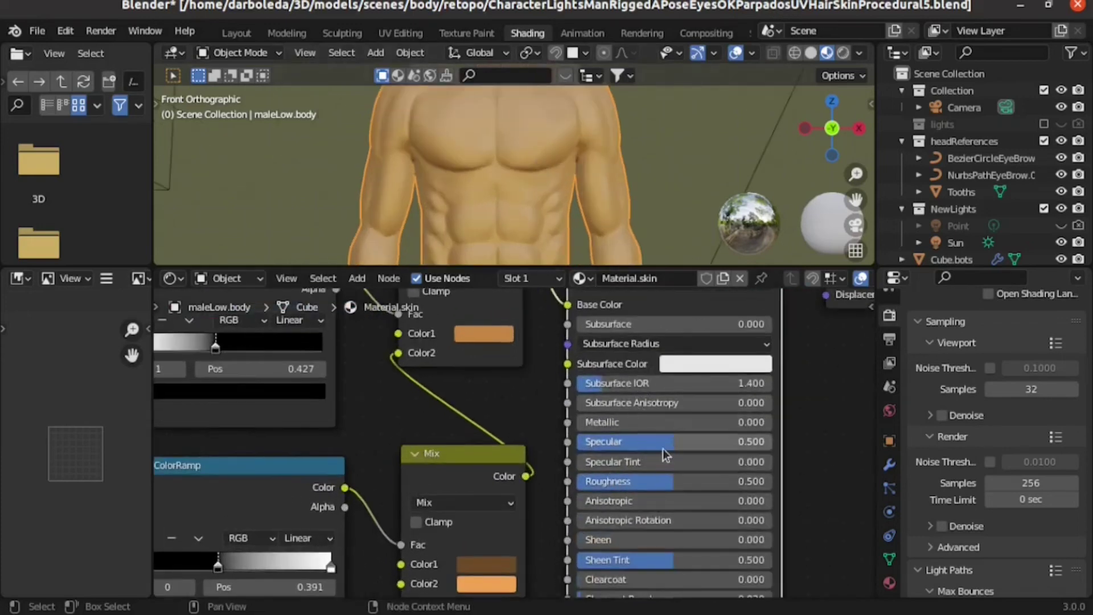
left_click_drag(663, 447, 569, 447)
left_click_drag(650, 442, 637, 442)
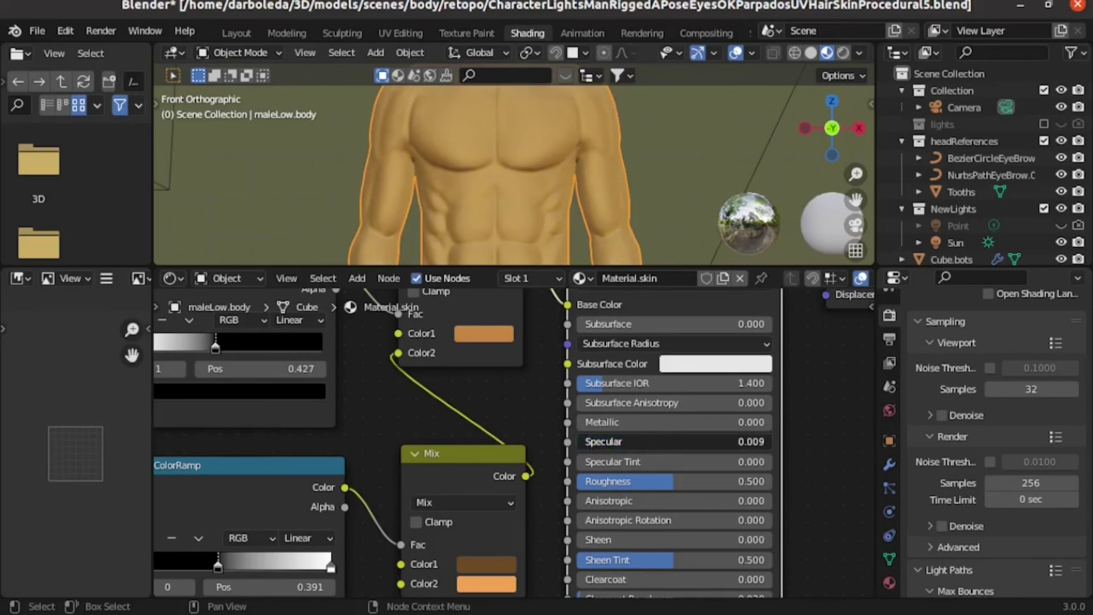
Step: Raise the Principled BSDF Subsurface to 0.045
scroll(648, 425, "down", 1)
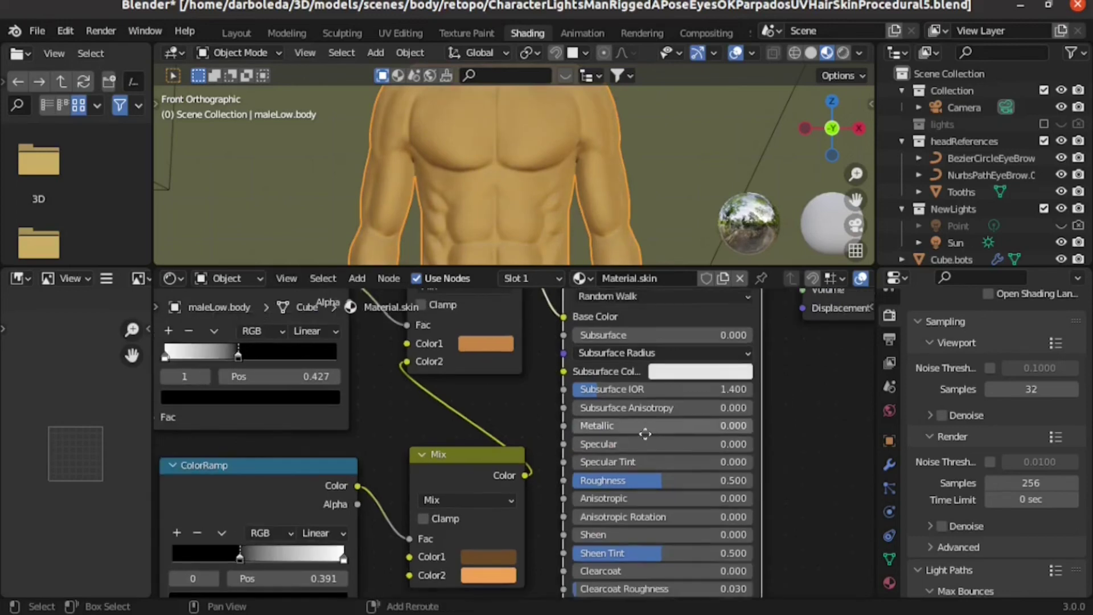
middle_click_drag(647, 426, 654, 510)
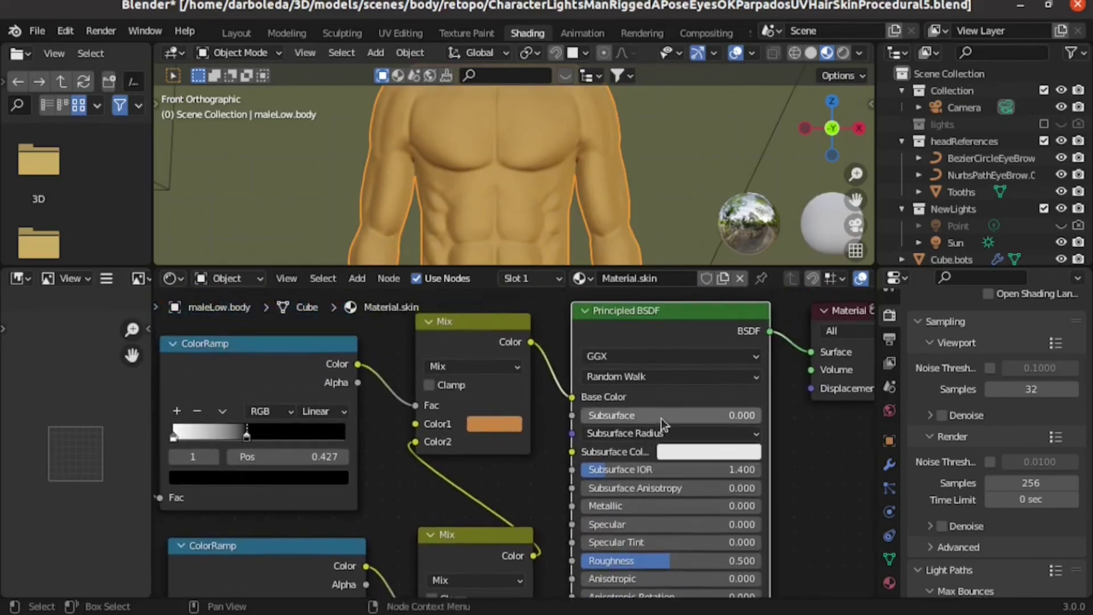
left_click_drag(661, 418, 666, 419)
mouse_move(547, 194)
middle_mouse_down()
mouse_move(558, 186)
mouse_move(542, 184)
middle_mouse_up()
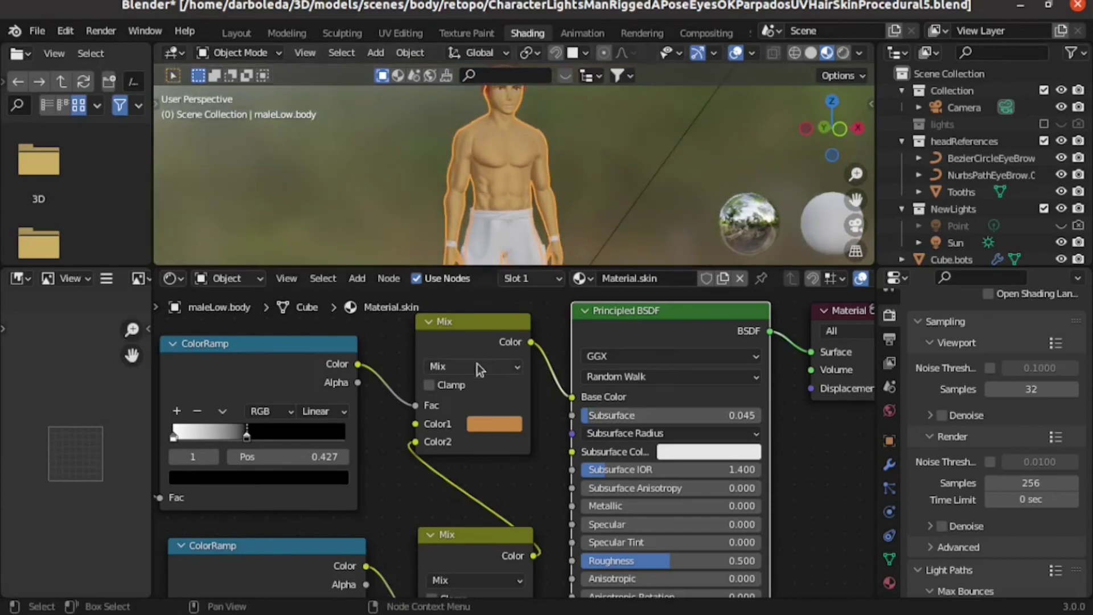
scroll(477, 363, "down", 1)
middle_click_drag(332, 461, 339, 528)
mouse_move(254, 564)
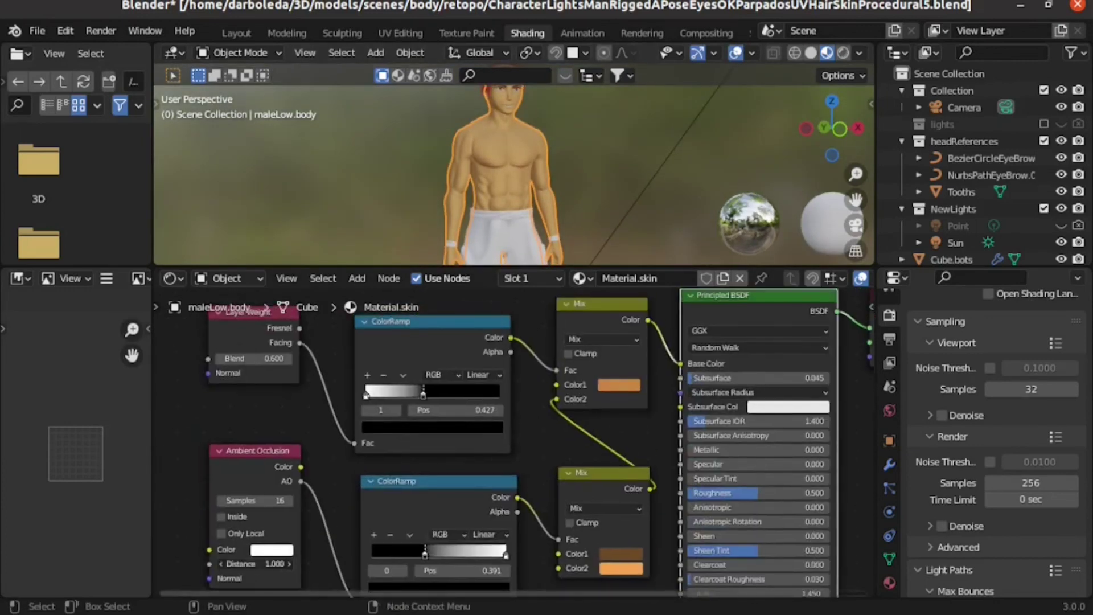
Step: Change Ambient Occlusion Distance to 0.8, then check the tan skin in an enlarged front-view Rendered viewport
double_click(220, 563)
type("0.800")
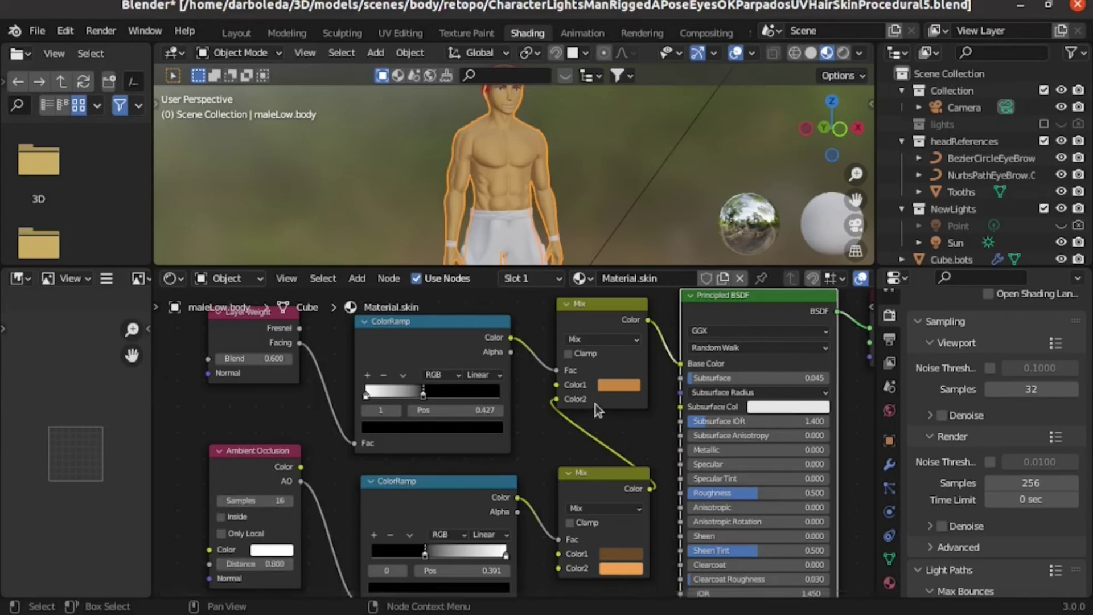
middle_click_drag(594, 440, 500, 495)
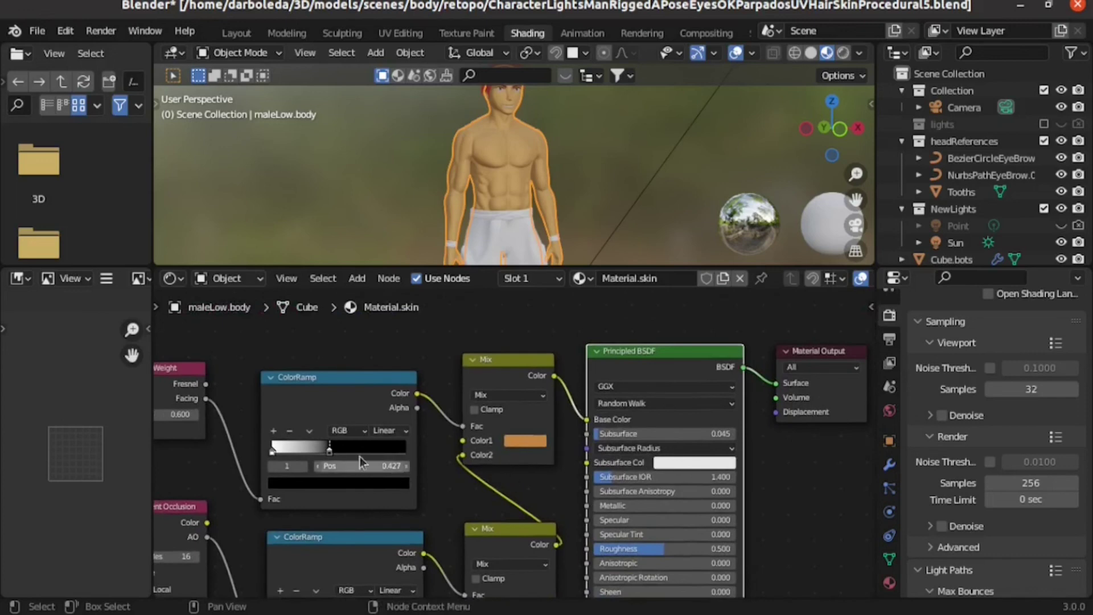
key("KP_1")
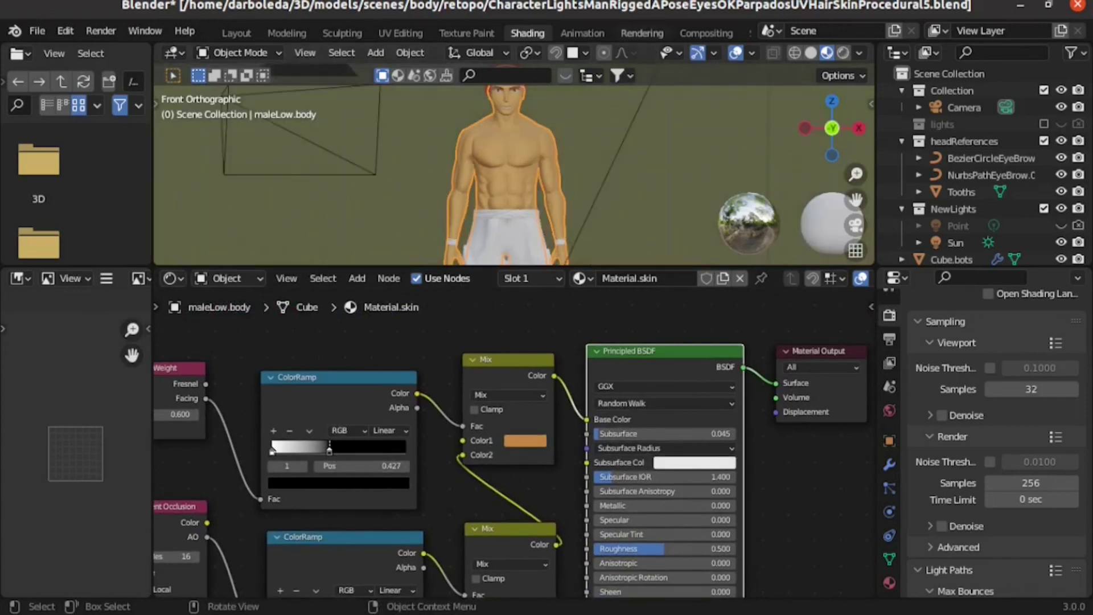
scroll(538, 261, "up", 3)
left_click_drag(534, 265, 552, 390)
middle_click_drag(551, 255, 548, 319, "shift")
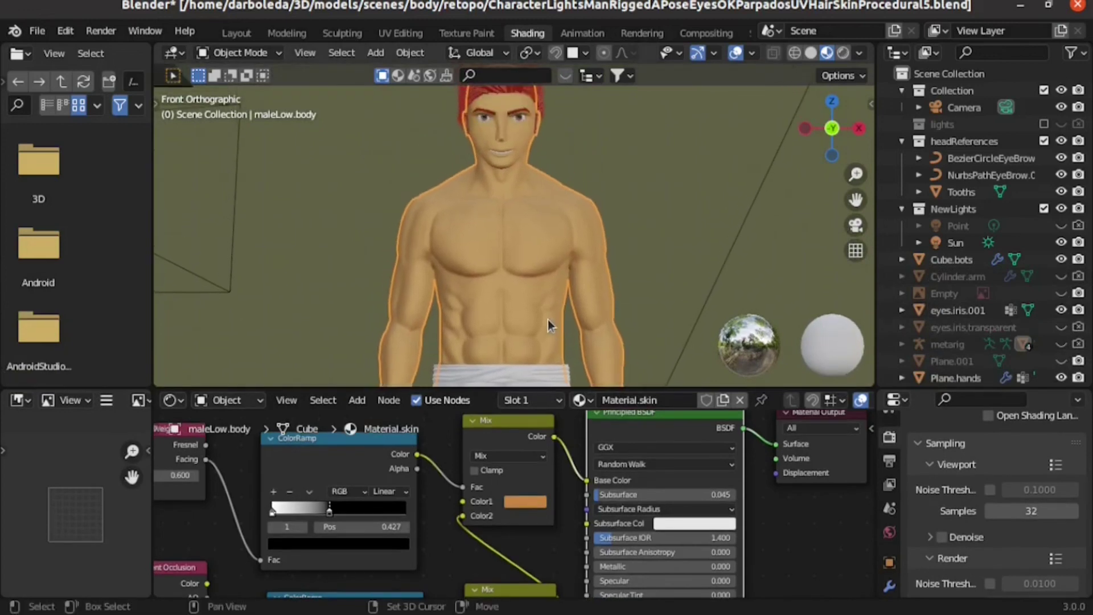
key("z")
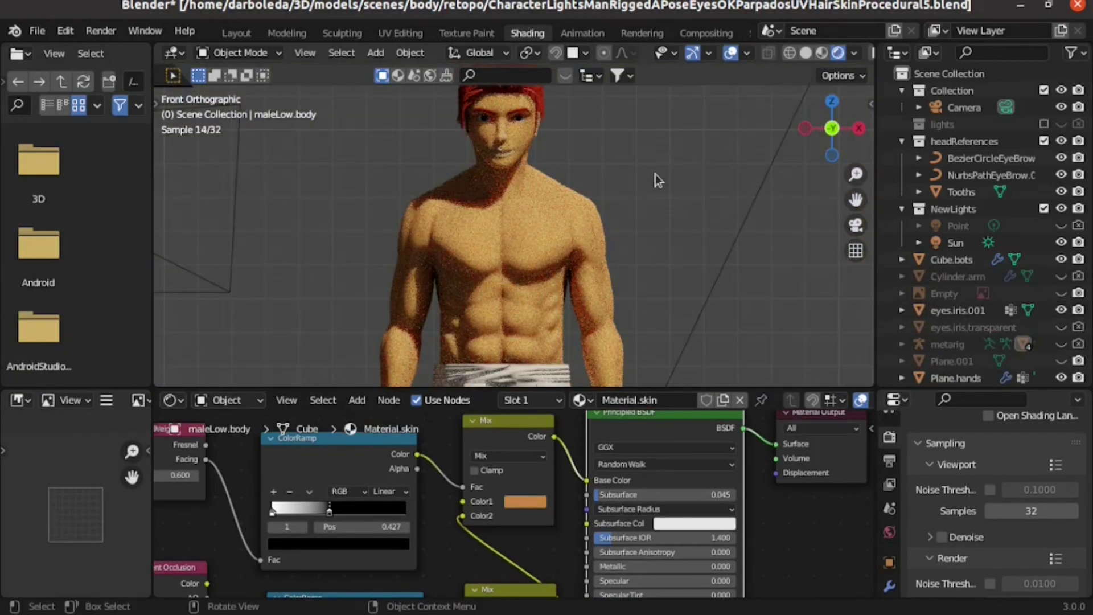